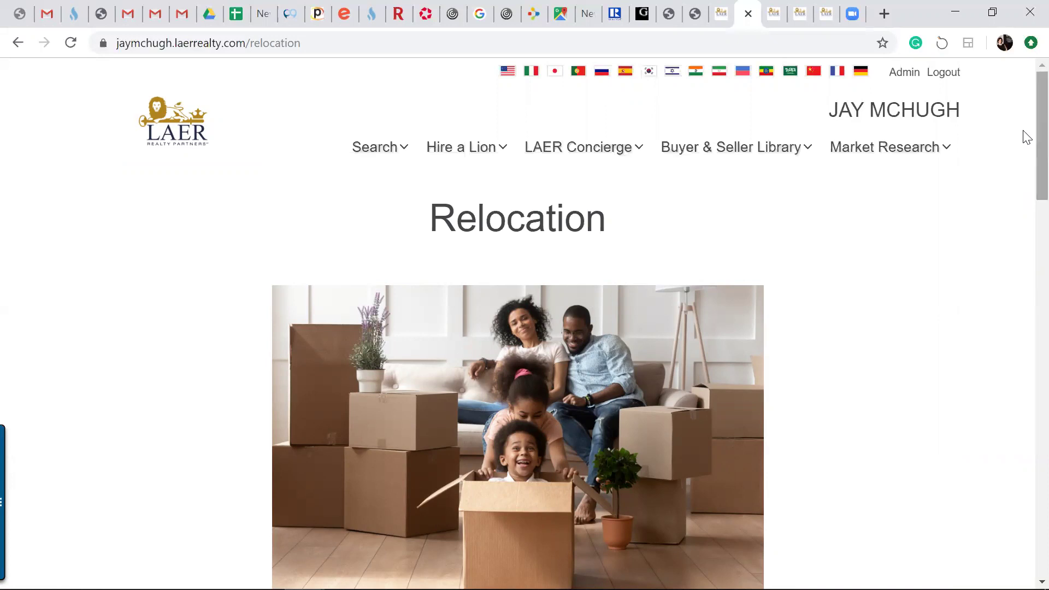
Go back twice to the agent's homepage, scroll over its feature tiles, then switch to the iBremis Team tab
{"action": "left_click", "coordinate": [12, 49]}
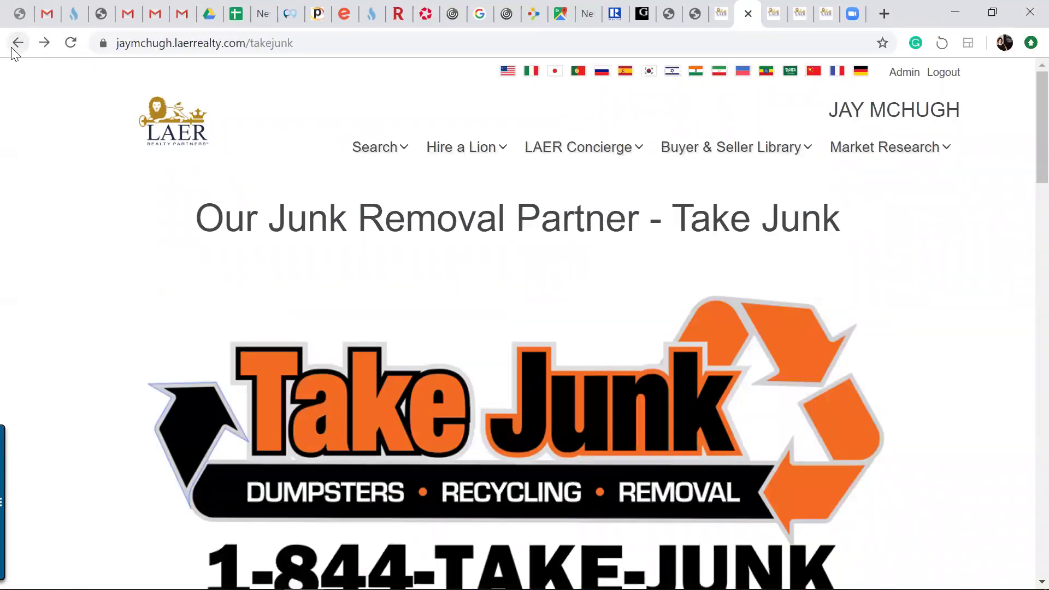
{"action": "left_click", "coordinate": [13, 49]}
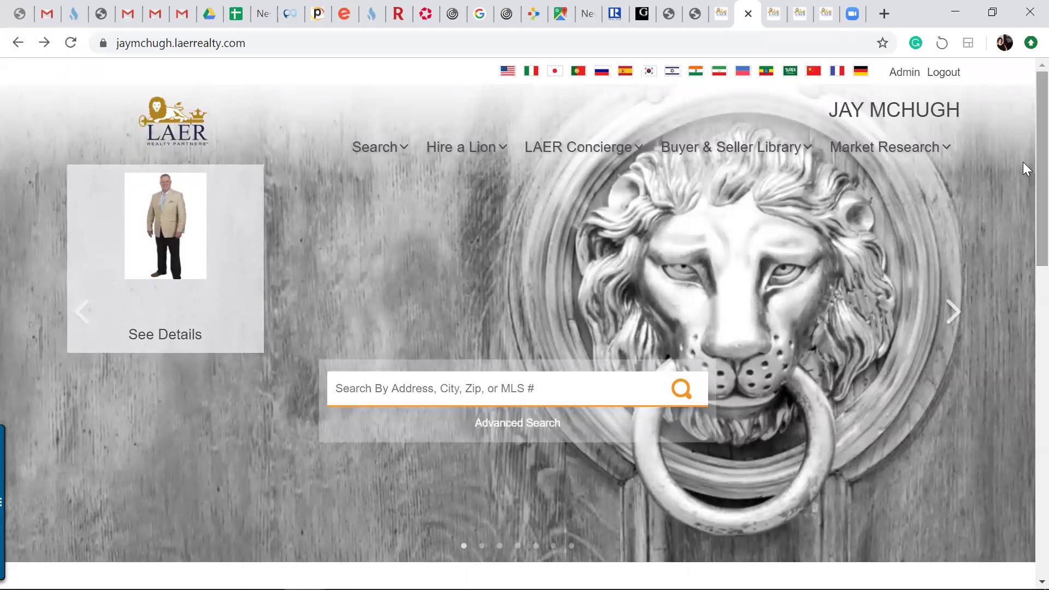
{"action": "left_click_drag", "start_coordinate": [1023, 162], "coordinate": [1023, 263]}
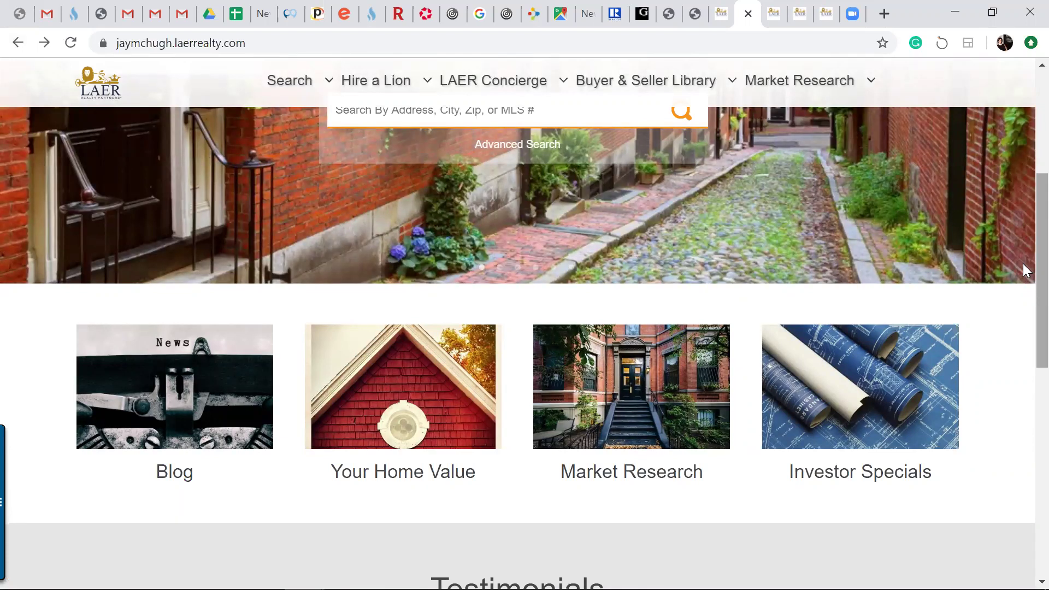
{"action": "left_click_drag", "start_coordinate": [1023, 264], "coordinate": [1023, 124]}
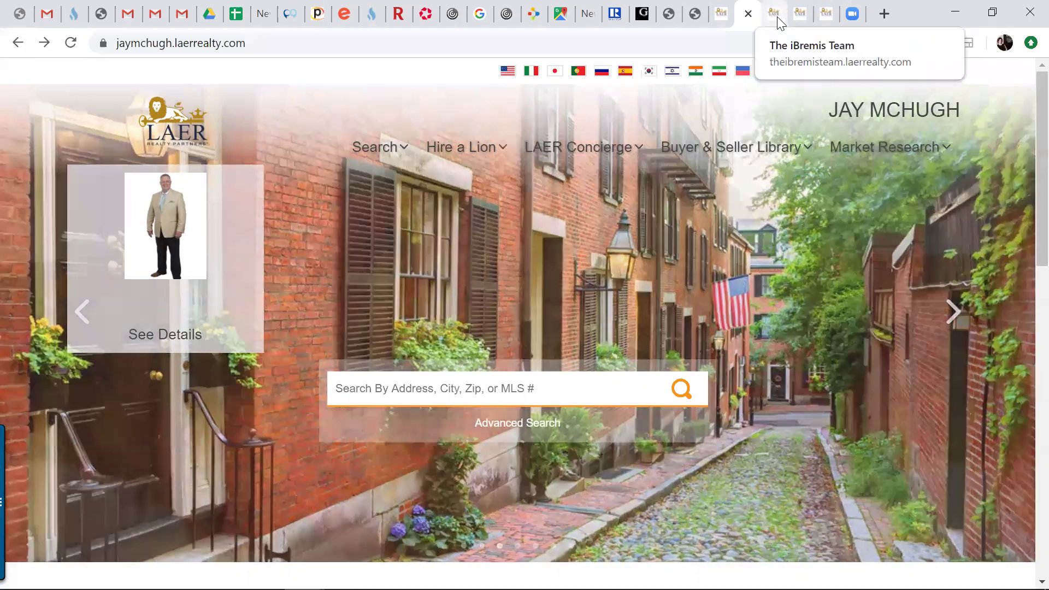
{"action": "left_click", "coordinate": [776, 15]}
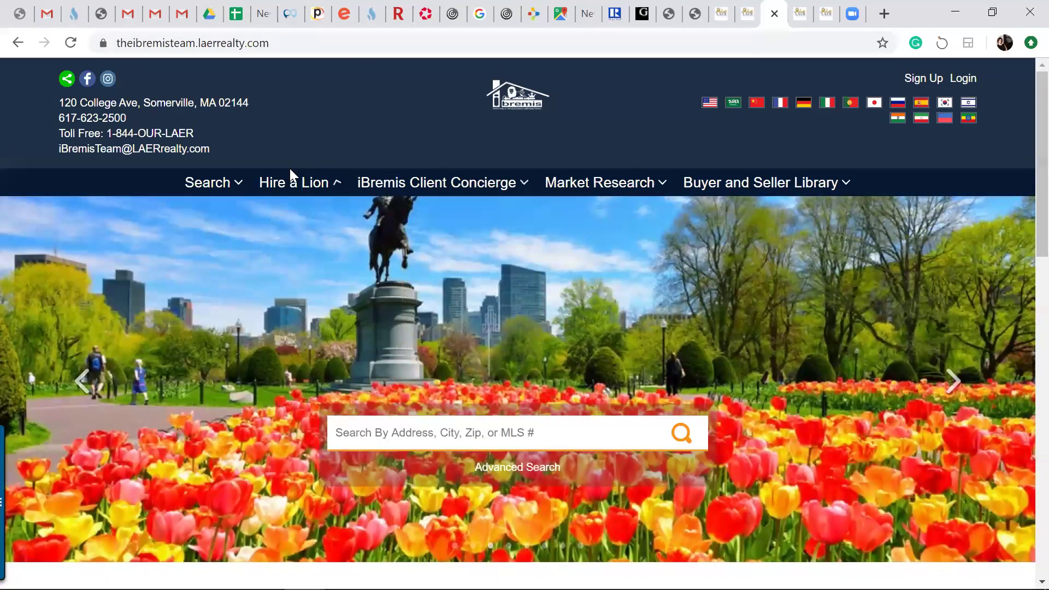
Look over the iBremis site's navigation menus, then switch to The Results Realtors (homesperity.com) tab
{"action": "mouse_move", "coordinate": [415, 202]}
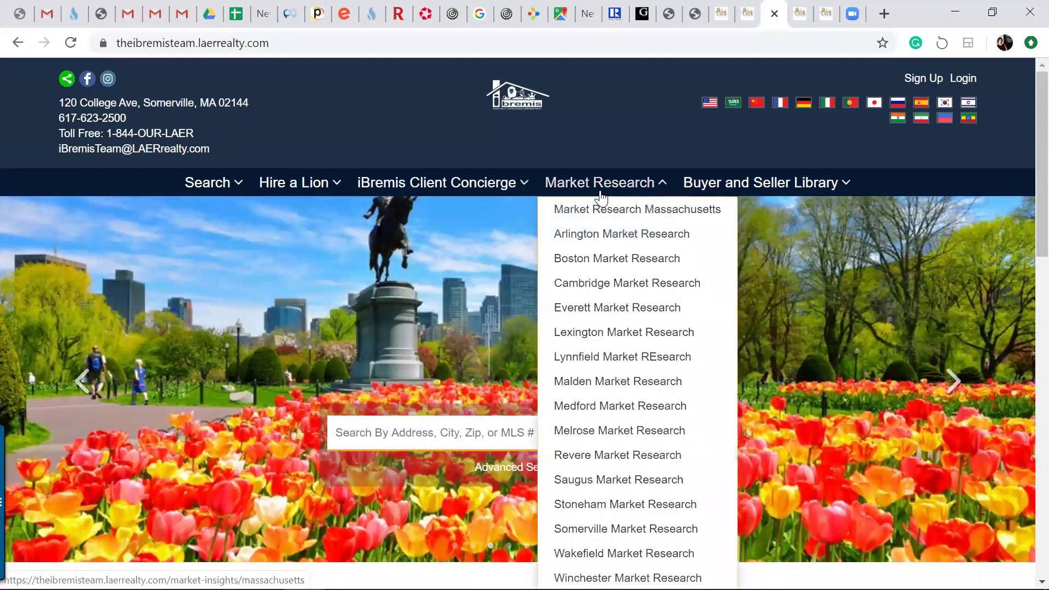
{"action": "mouse_move", "coordinate": [242, 193]}
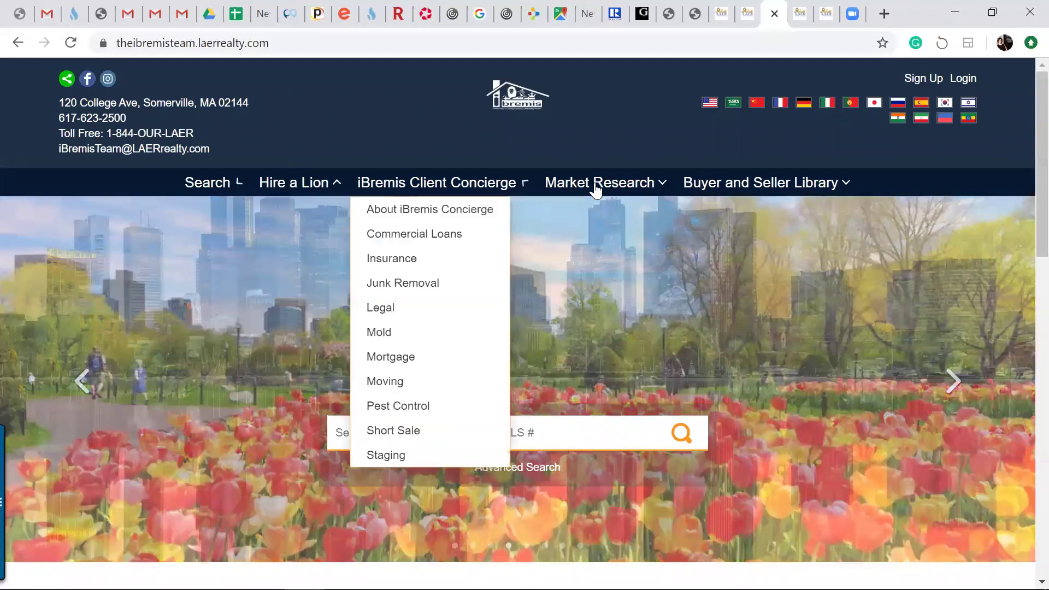
{"action": "mouse_move", "coordinate": [714, 192]}
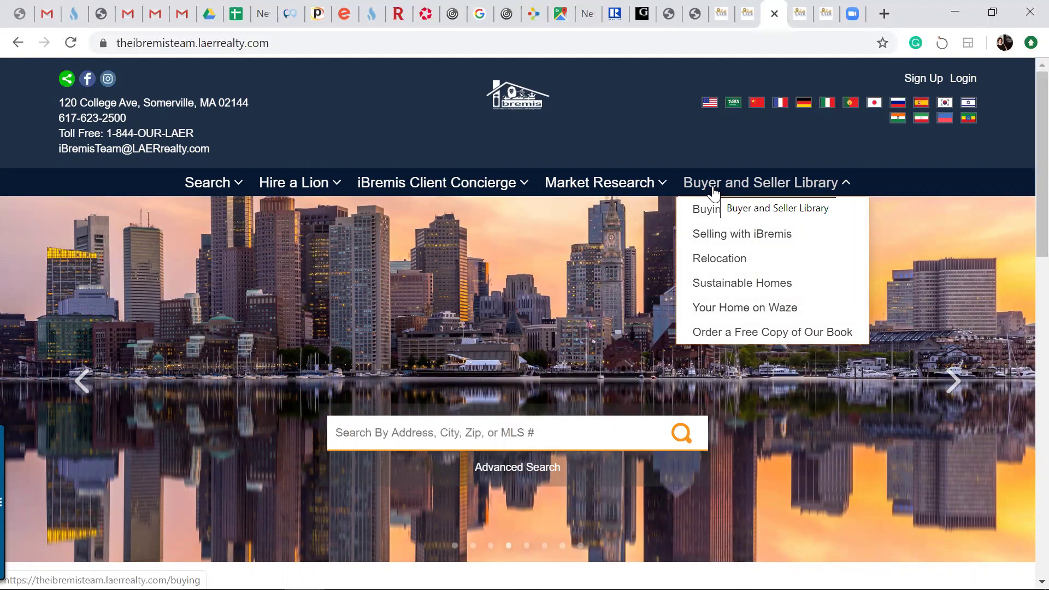
{"action": "mouse_move", "coordinate": [208, 190]}
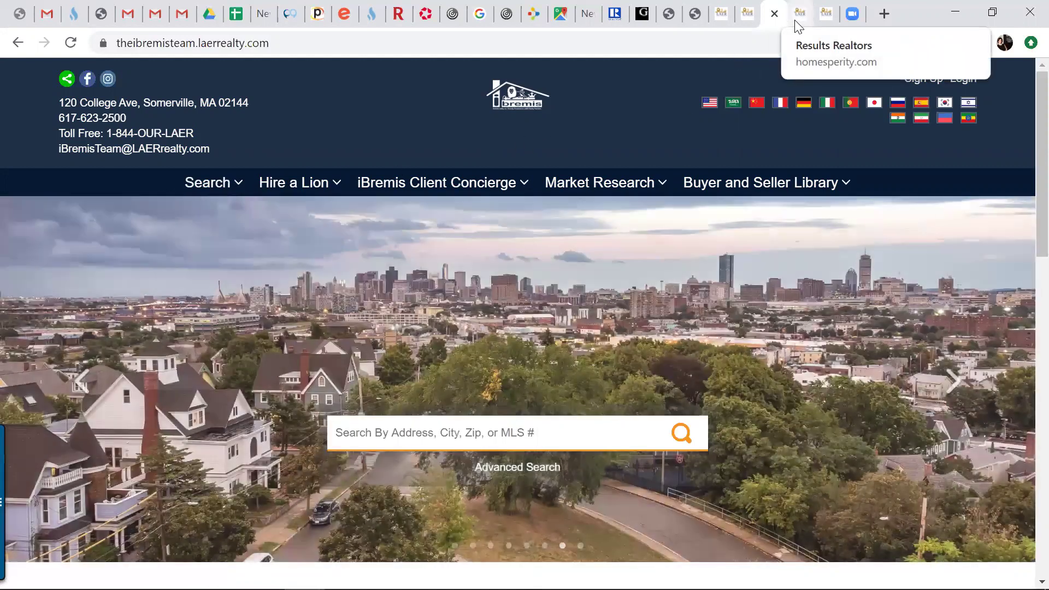
{"action": "right_click", "coordinate": [798, 26]}
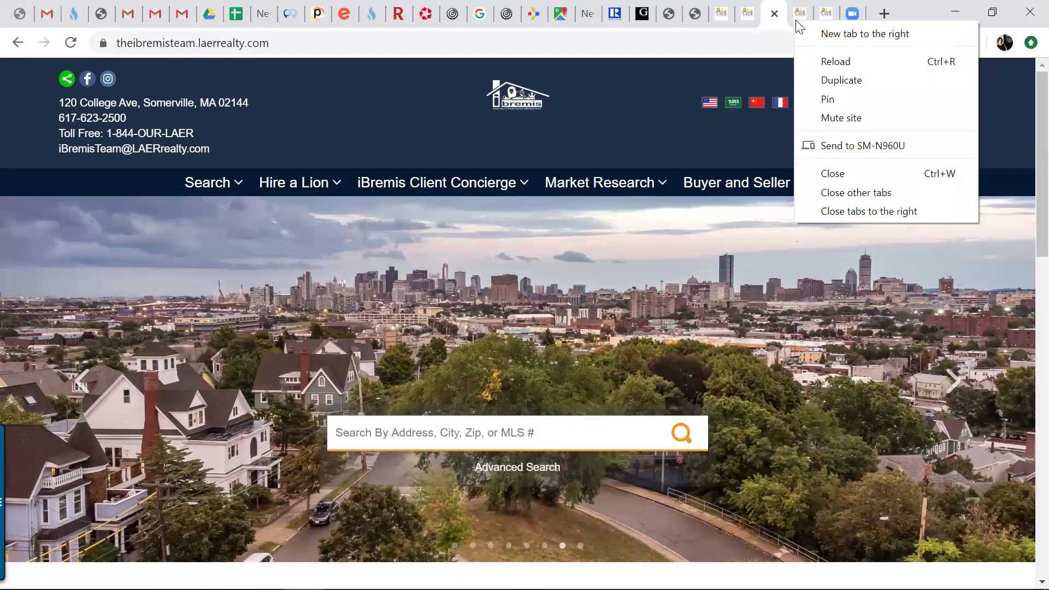
{"action": "left_click", "coordinate": [796, 19]}
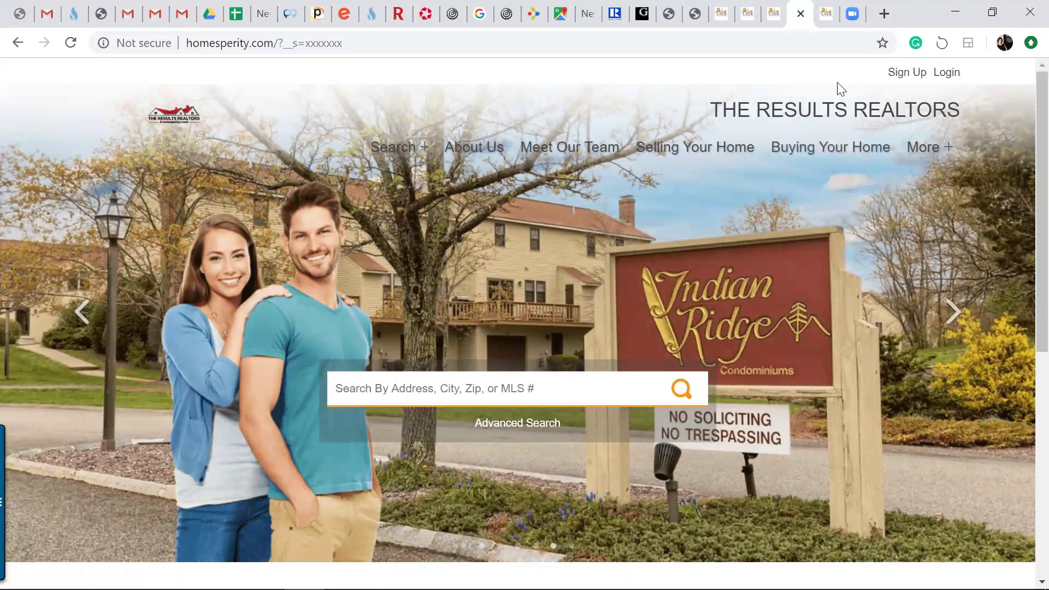
Switch to the KQ Homes tab, look over its navigation menus, then return to the Jay McHugh tab
{"action": "left_click", "coordinate": [824, 13]}
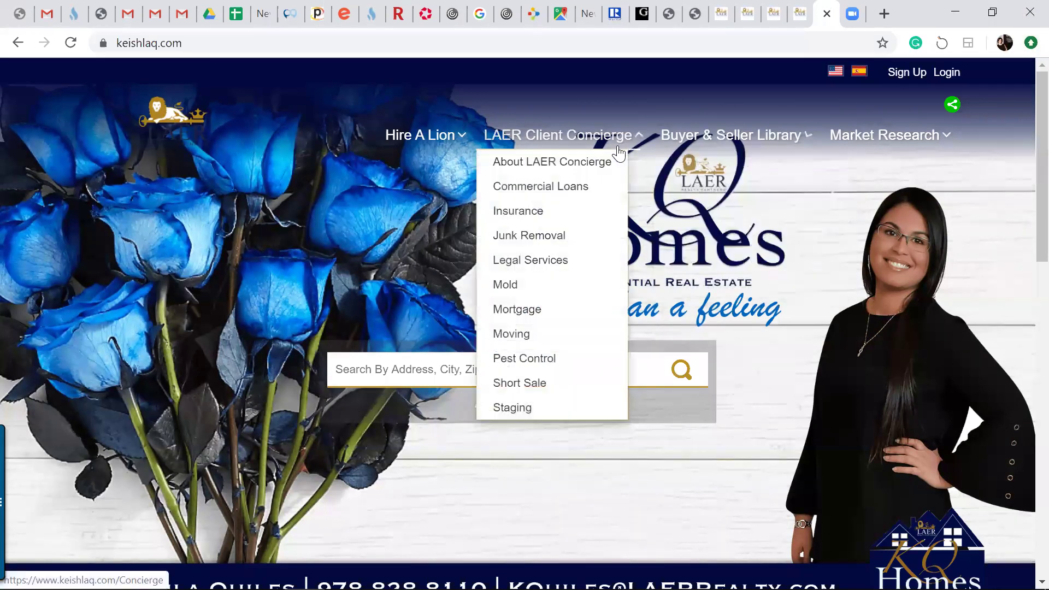
{"action": "mouse_move", "coordinate": [732, 133]}
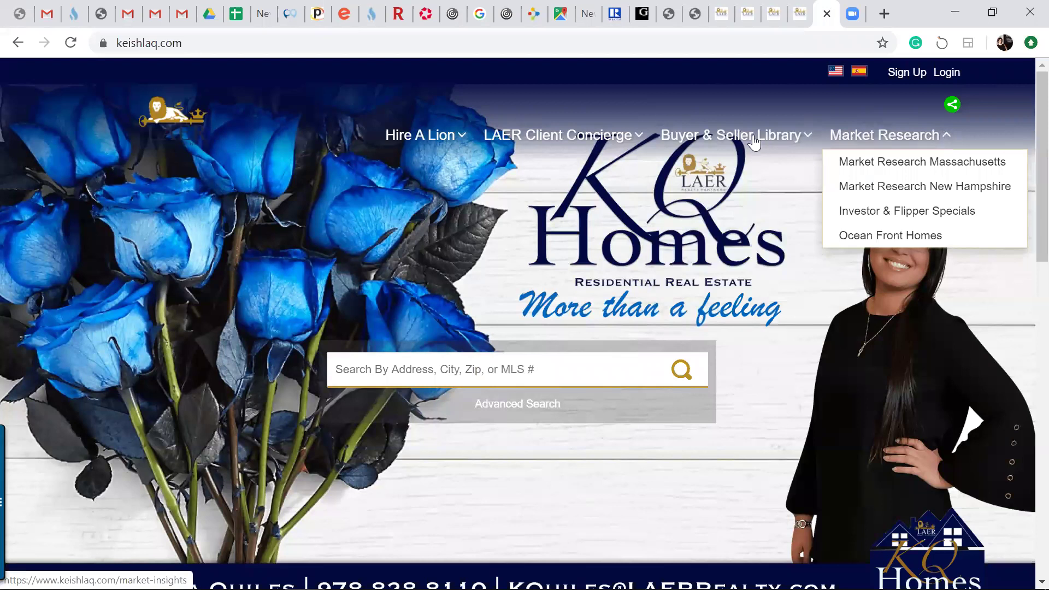
{"action": "mouse_move", "coordinate": [585, 149]}
{"action": "mouse_move", "coordinate": [449, 147]}
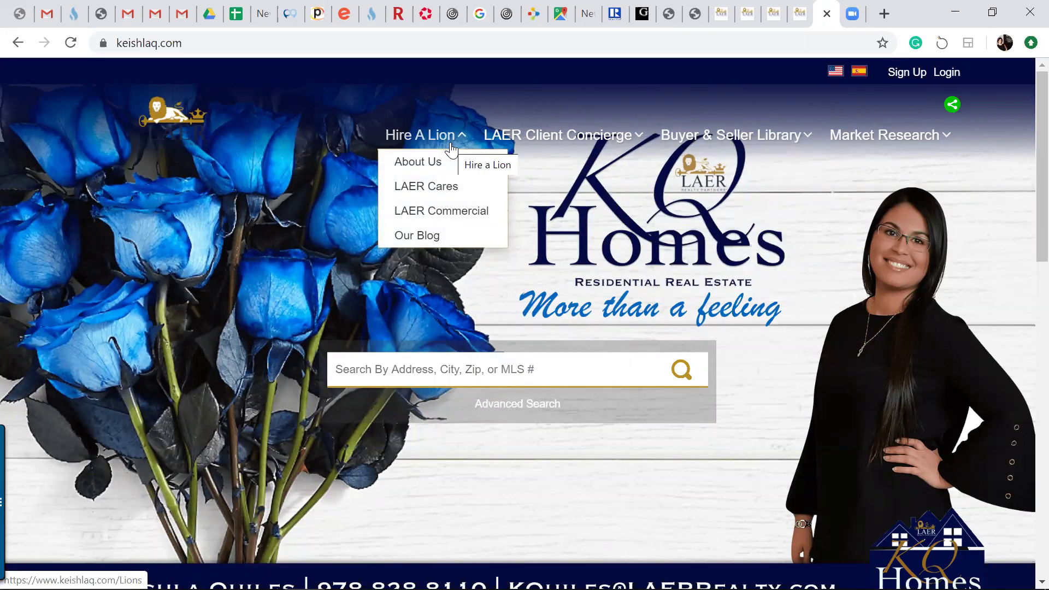
{"action": "left_click", "coordinate": [750, 22]}
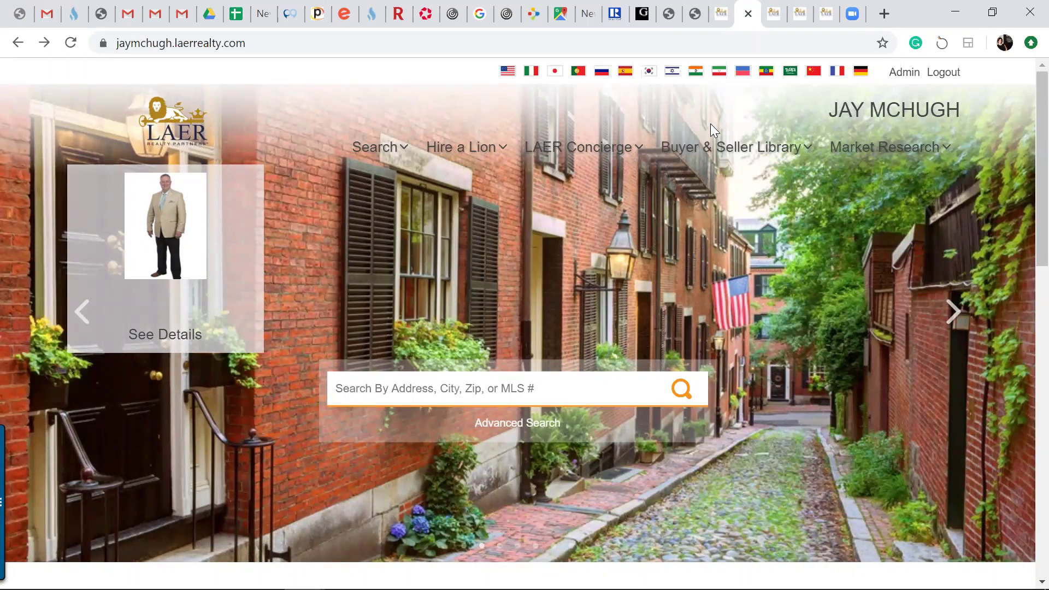
{"action": "mouse_move", "coordinate": [432, 170]}
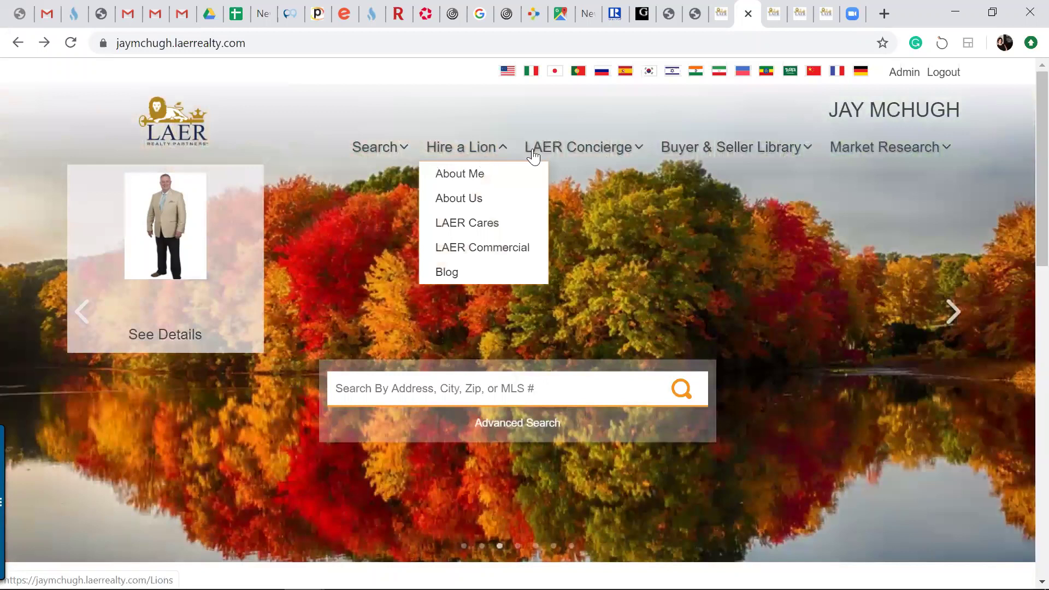
{"action": "mouse_move", "coordinate": [874, 150]}
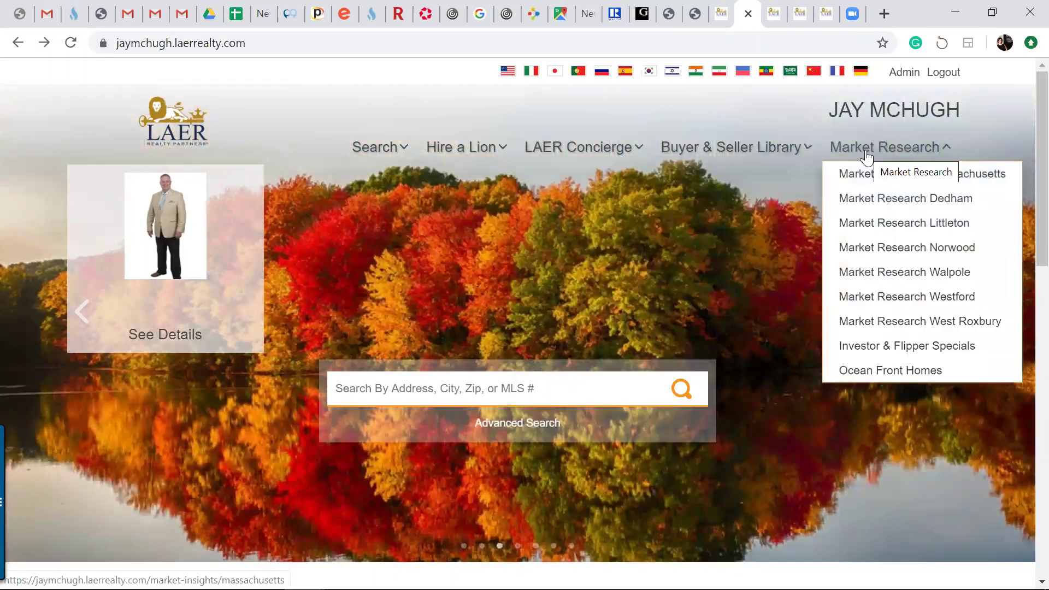
{"action": "scroll", "coordinate": [1023, 265], "scroll_direction": "down", "scroll_amount": 6}
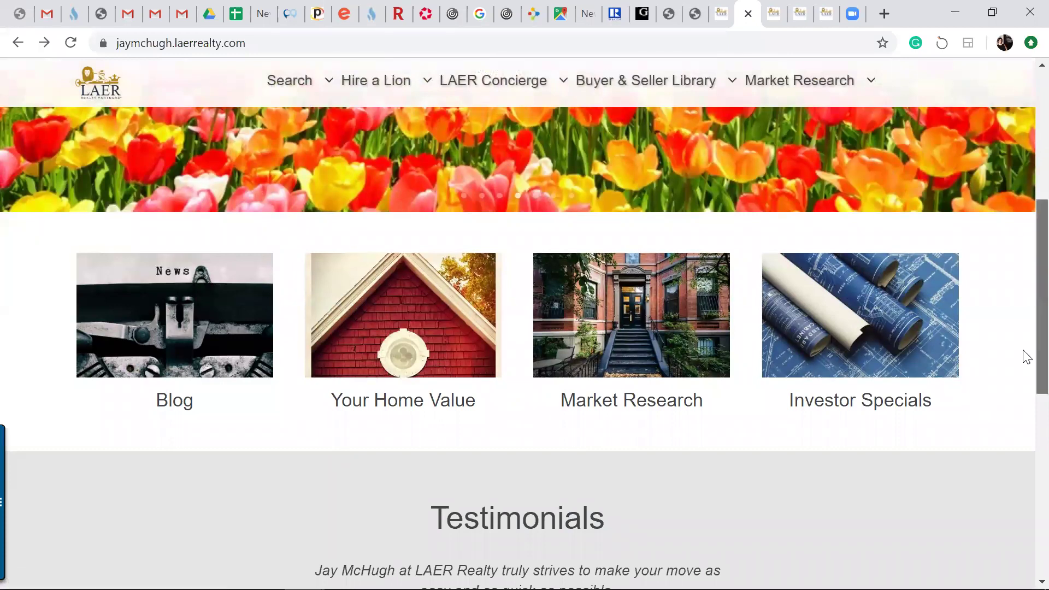
{"action": "scroll", "coordinate": [1022, 243], "scroll_direction": "up", "scroll_amount": 6}
{"action": "scroll", "coordinate": [1023, 212], "scroll_direction": "up", "scroll_amount": 1}
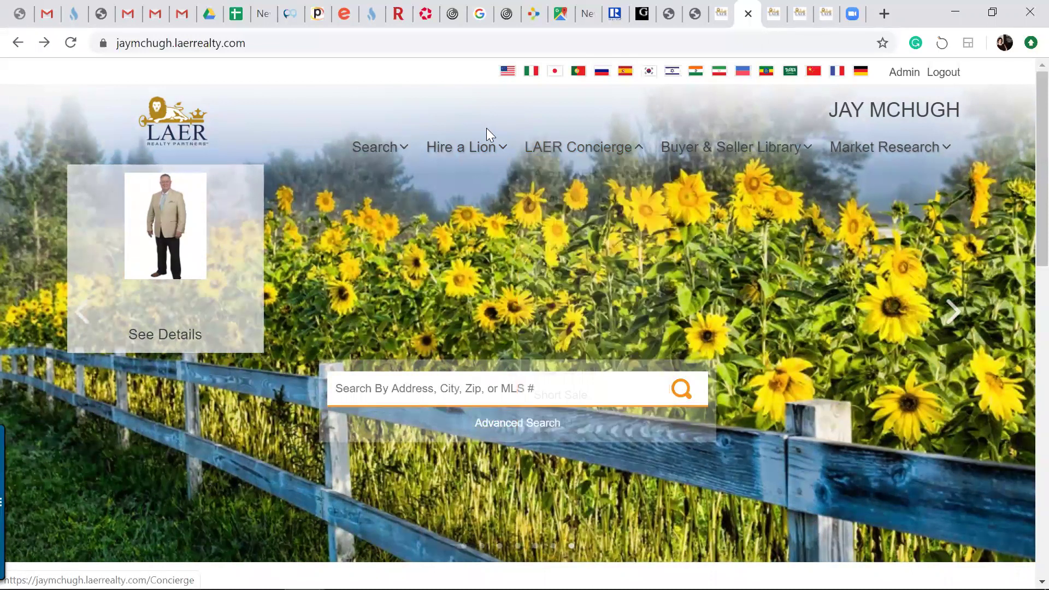
Search the homepage for 'Carlisle Road, Westford' and run it
{"action": "left_click", "coordinate": [458, 383]}
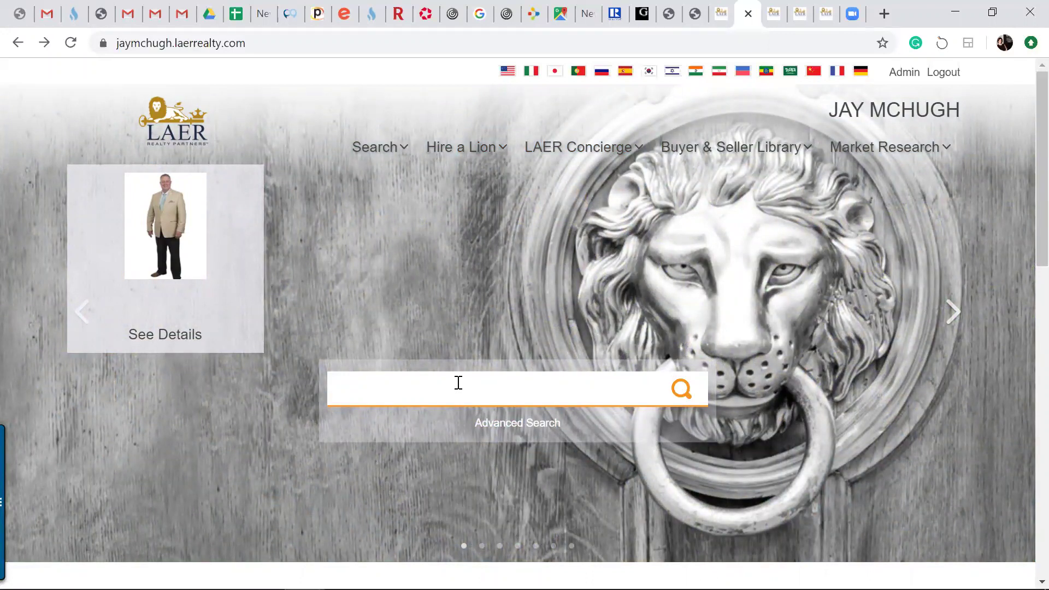
{"action": "type", "text": "10"}
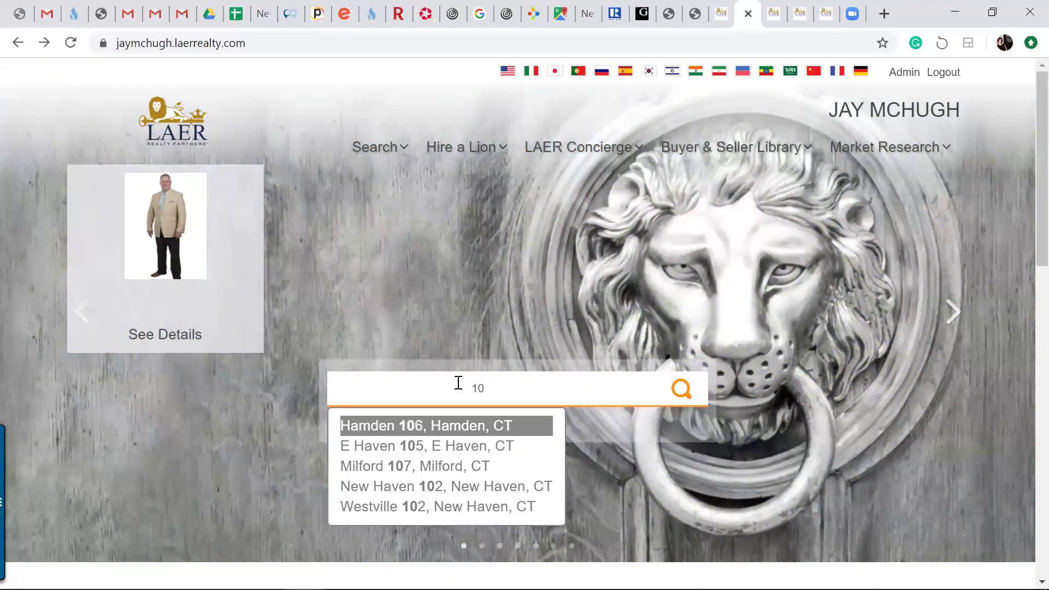
{"action": "key", "text": "BackSpace"}
{"action": "key", "text": "BackSpace"}
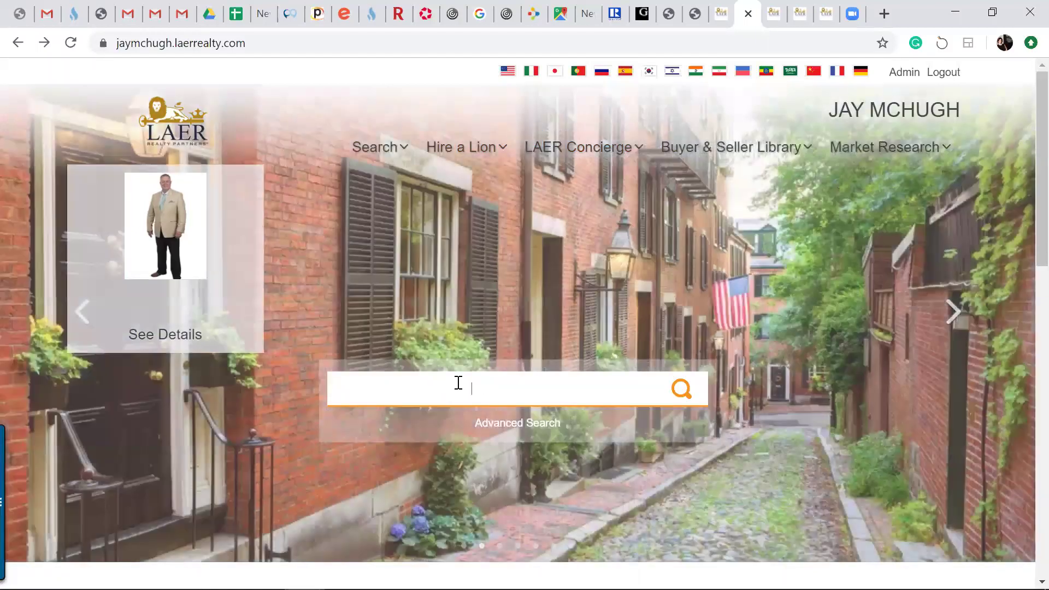
{"action": "type", "text": "Carlsile"}
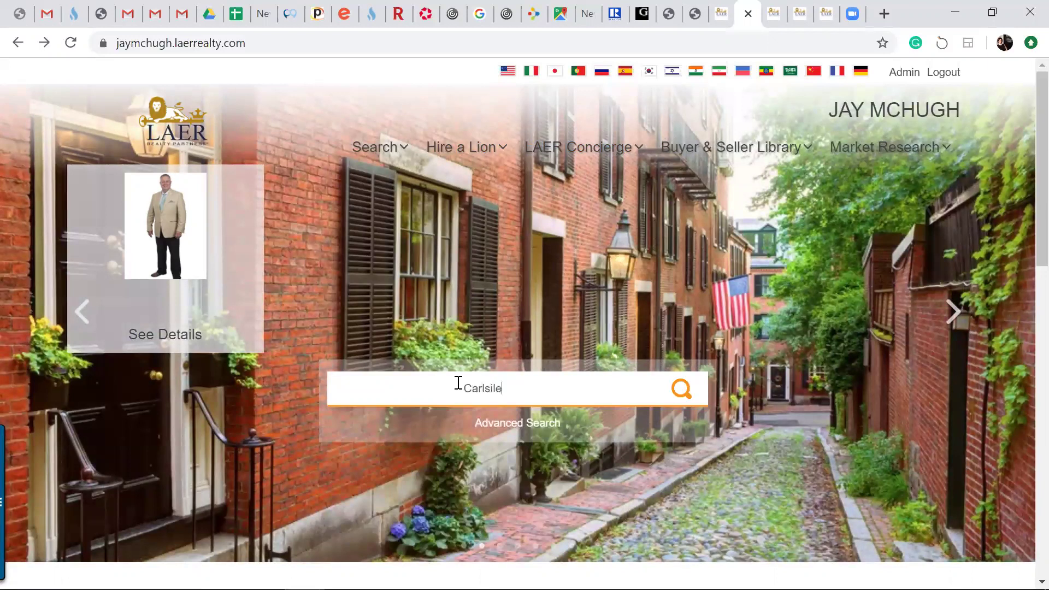
{"action": "key", "text": "BackSpace"}
{"action": "key", "text": "BackSpace"}
{"action": "key", "text": "BackSpace"}
{"action": "key", "text": "BackSpace"}
{"action": "type", "text": "ile Ro"}
{"action": "key", "text": "BackSpace"}
{"action": "key", "text": "BackSpace"}
{"action": "key", "text": "BackSpace"}
{"action": "key", "text": "BackSpace"}
{"action": "key", "text": "BackSpace"}
{"action": "key", "text": "BackSpace"}
{"action": "type", "text": "isle Road"}
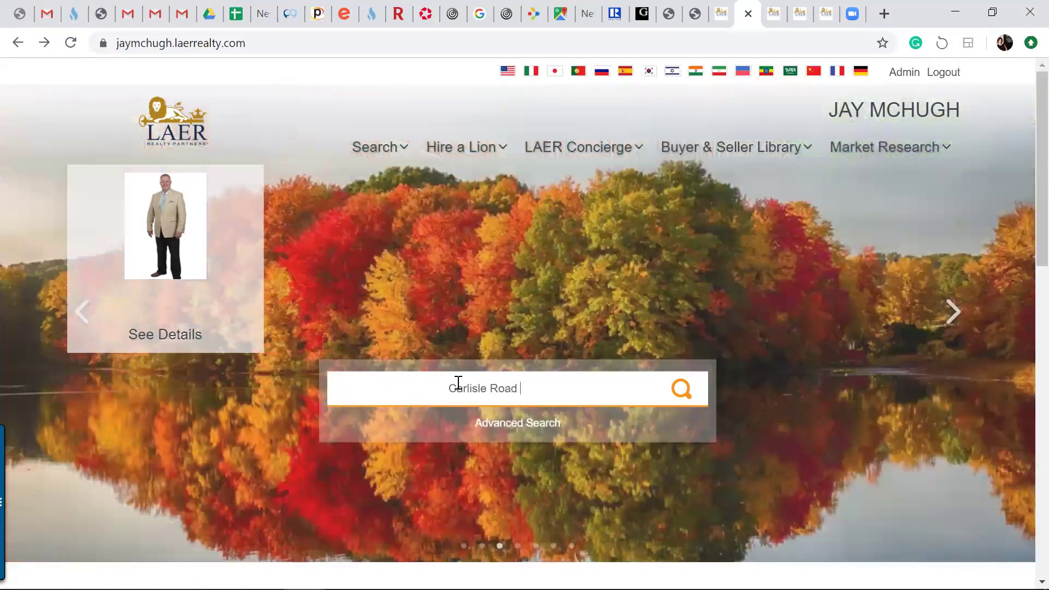
{"action": "type", "text": ", Westford"}
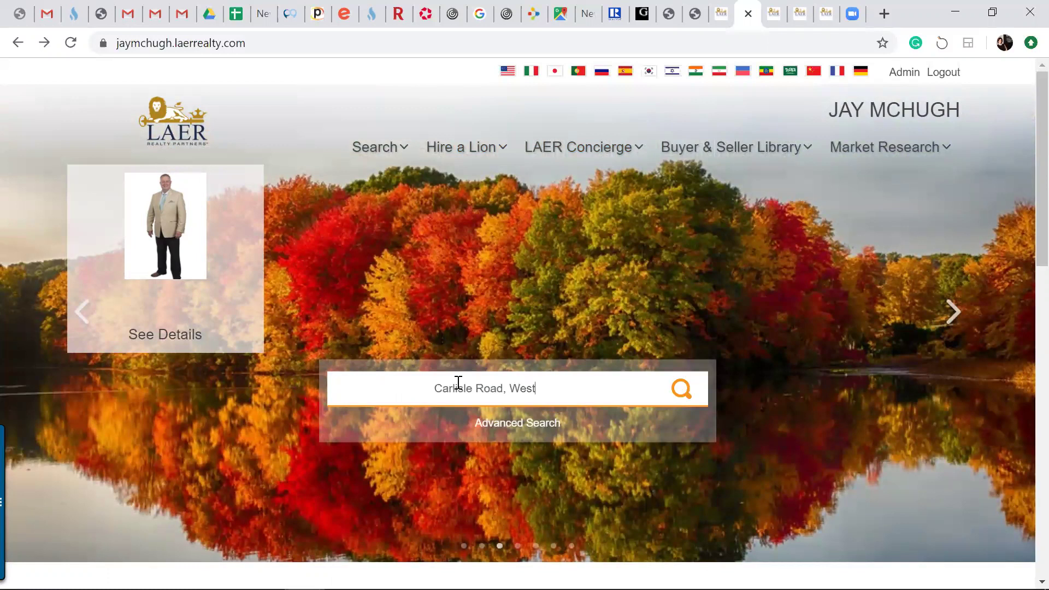
{"action": "key", "text": "Return"}
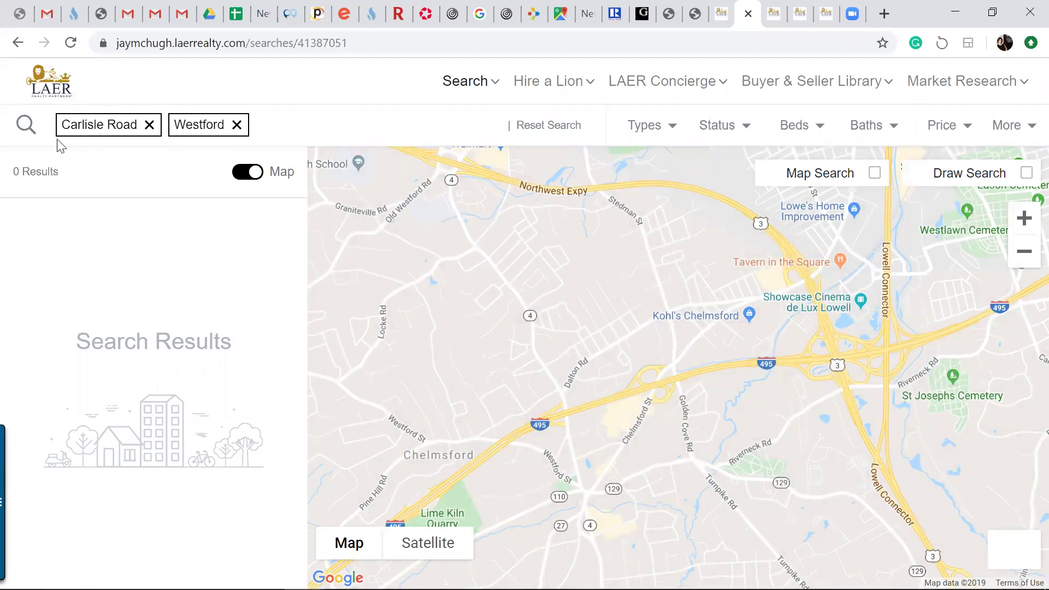
Drop the Carlisle Road filter to browse all Westford results, then go back twice to the home page
{"action": "left_click", "coordinate": [150, 124]}
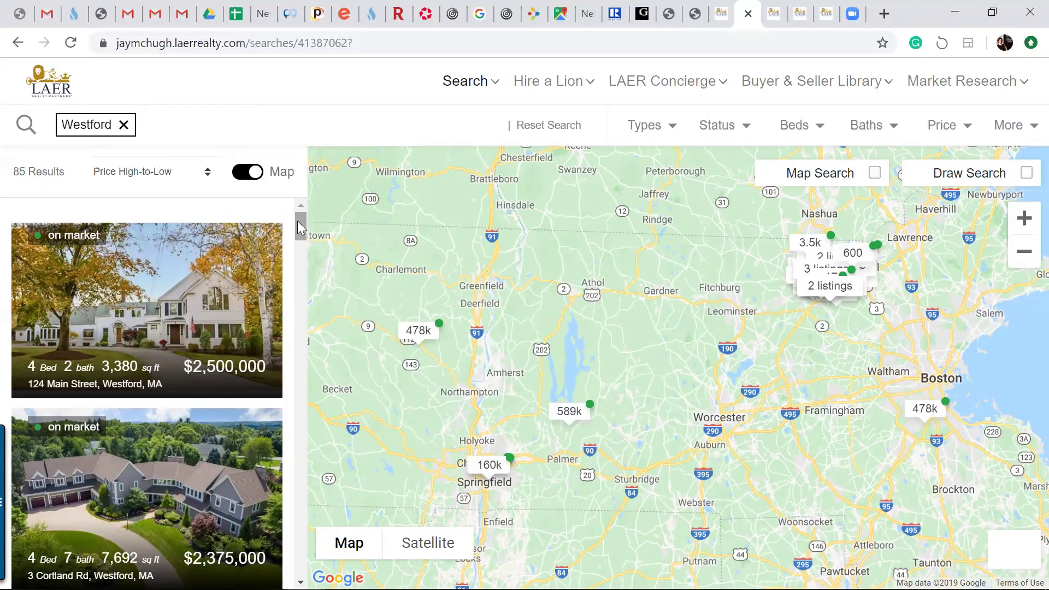
{"action": "left_click_drag", "start_coordinate": [298, 221], "coordinate": [307, 318]}
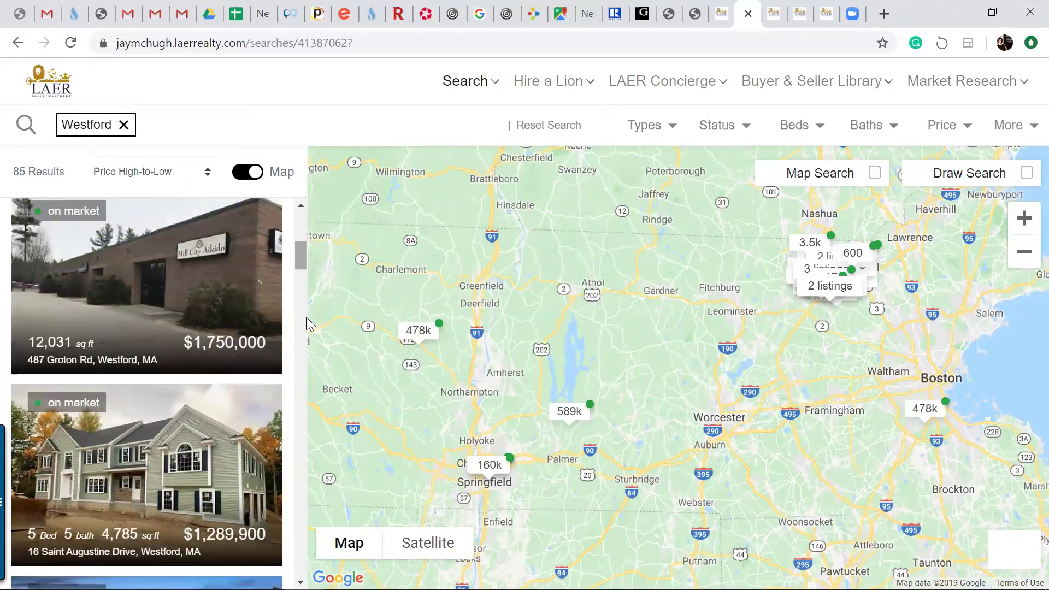
{"action": "left_click", "coordinate": [306, 317]}
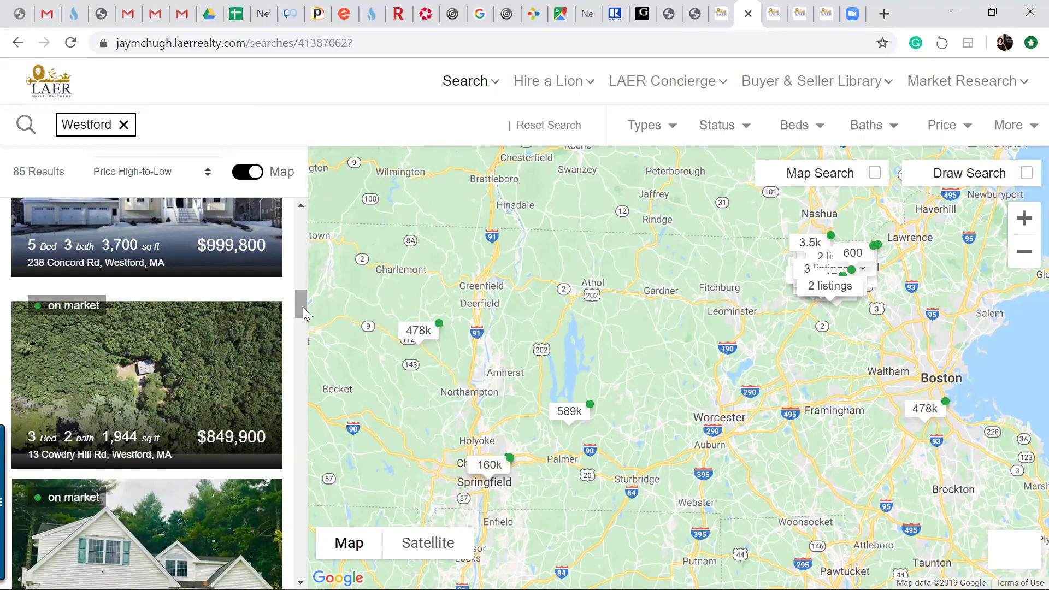
{"action": "left_click", "coordinate": [16, 49]}
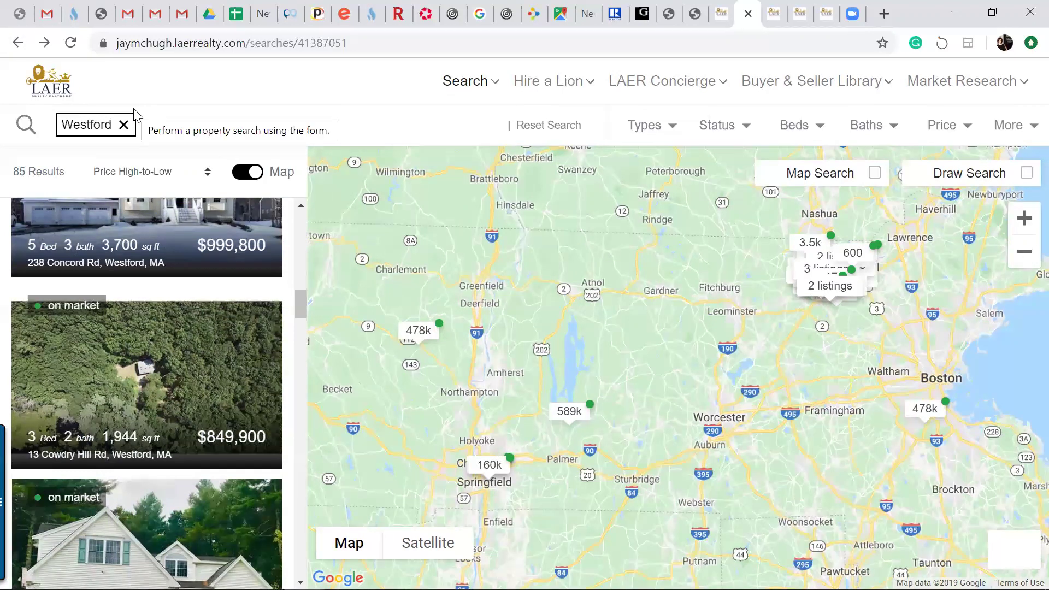
{"action": "left_click", "coordinate": [17, 45]}
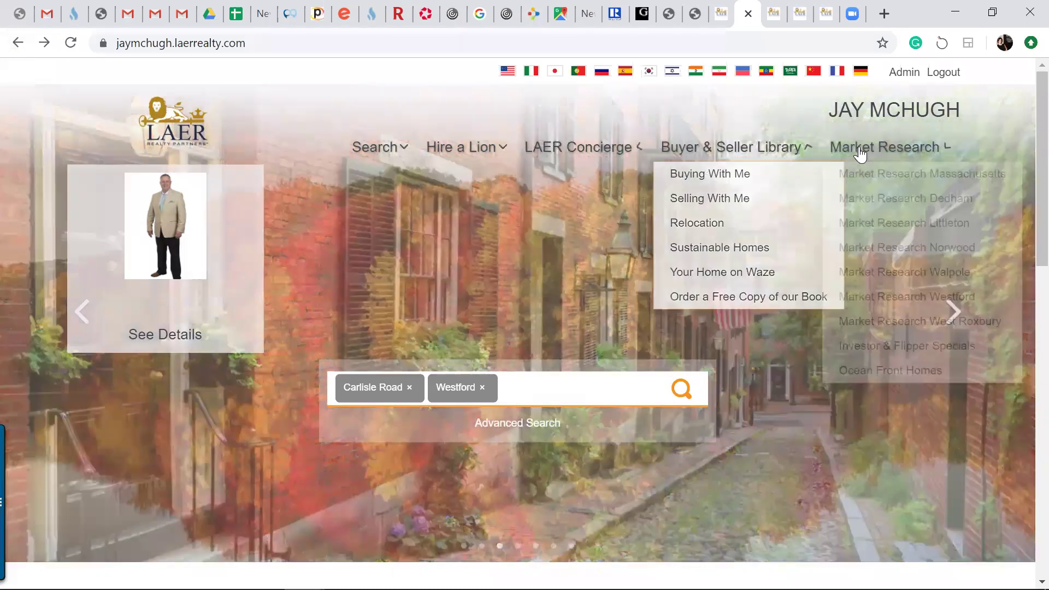
Open Market Research Norwood and scroll through its market charts
{"action": "mouse_move", "coordinate": [862, 155]}
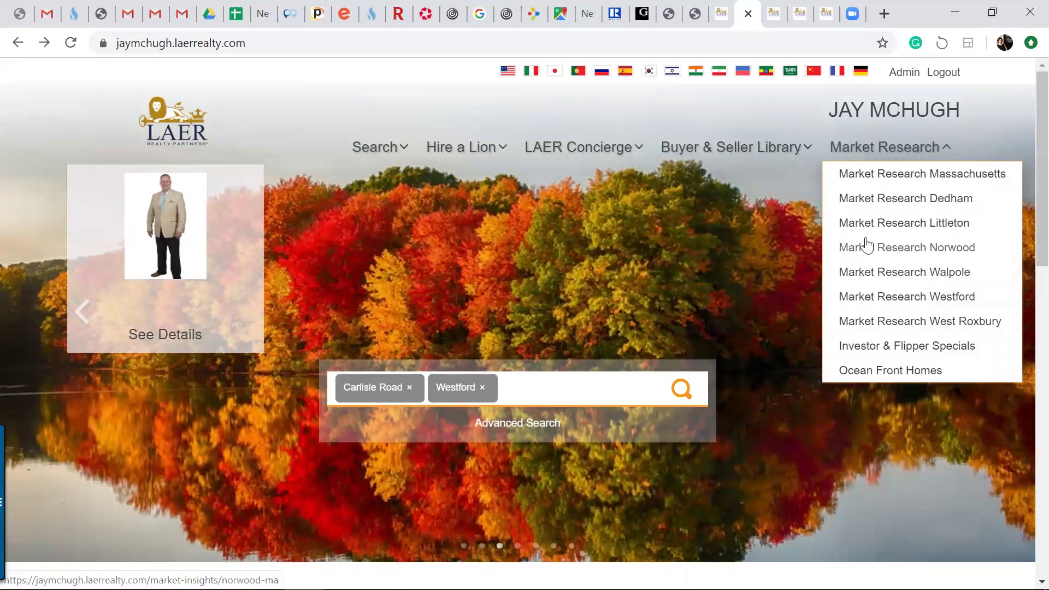
{"action": "left_click", "coordinate": [870, 255]}
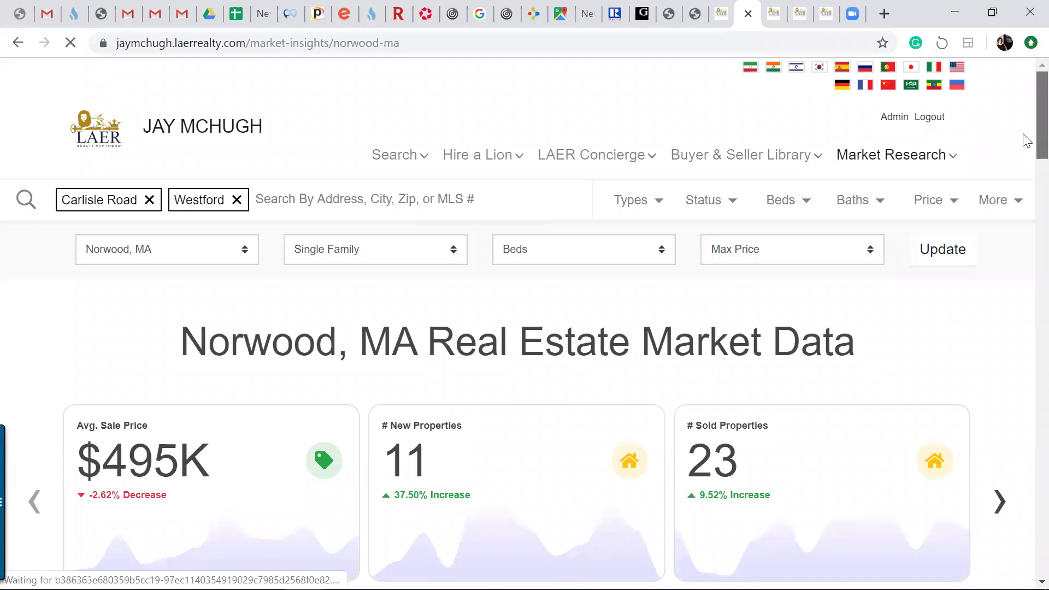
{"action": "scroll", "coordinate": [1026, 186], "scroll_direction": "down", "scroll_amount": 8}
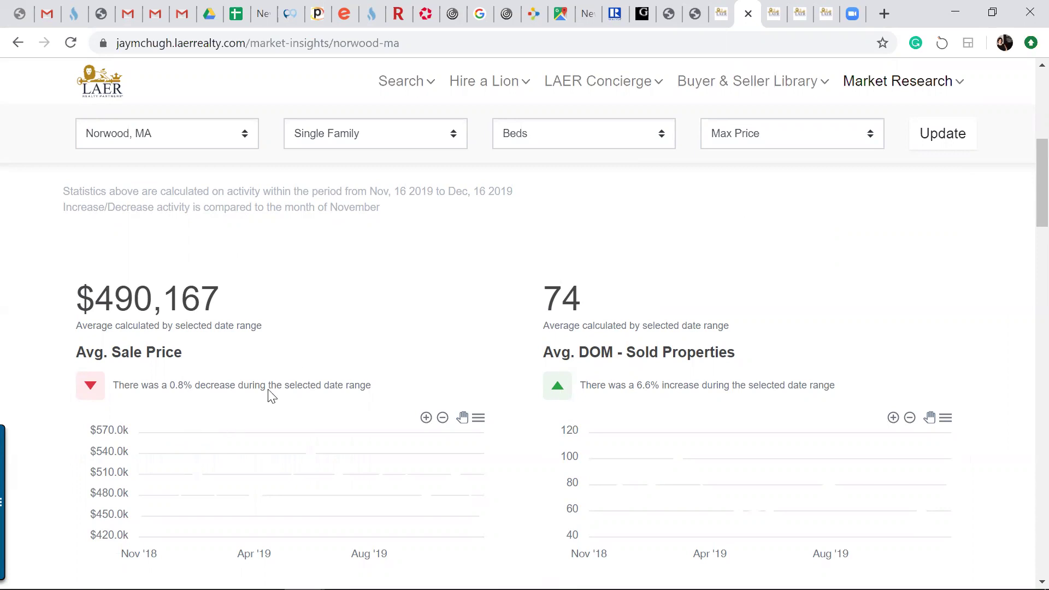
{"action": "scroll", "coordinate": [1024, 246], "scroll_direction": "down", "scroll_amount": 9}
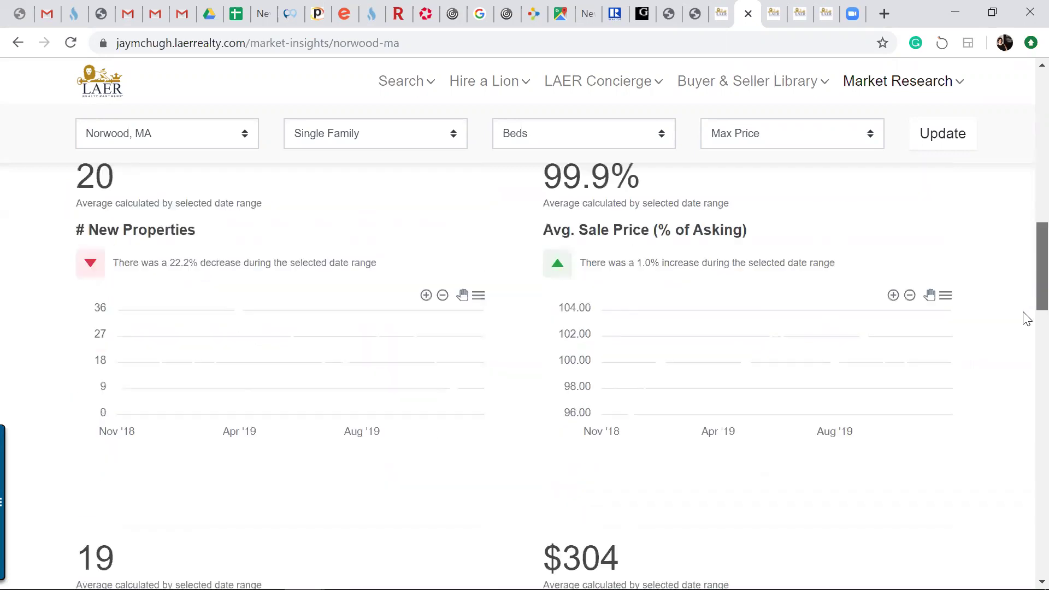
{"action": "scroll", "coordinate": [1026, 319], "scroll_direction": "down", "scroll_amount": 12}
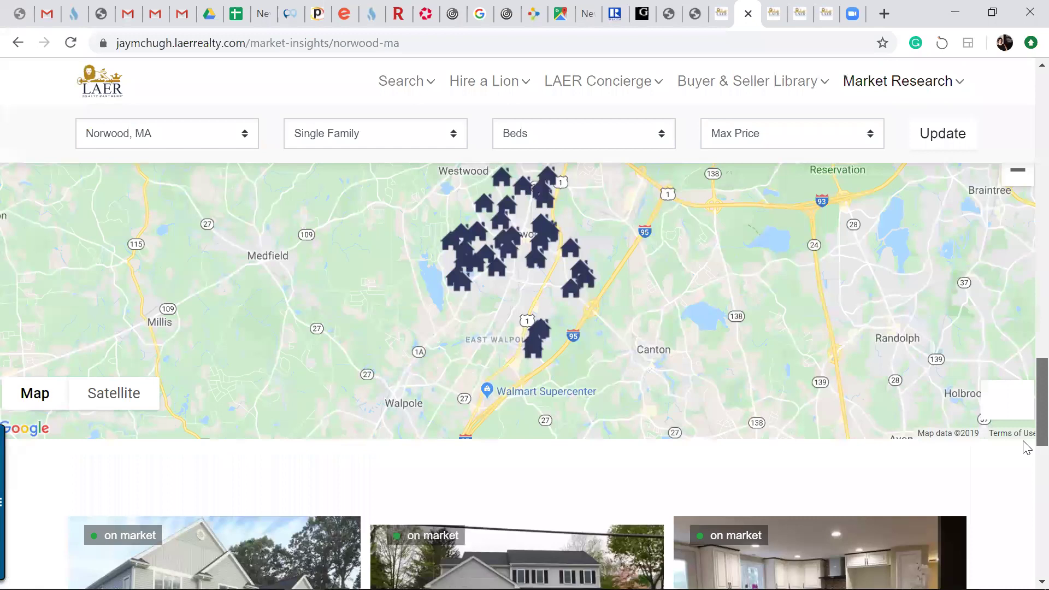
{"action": "scroll", "coordinate": [1025, 459], "scroll_direction": "down", "scroll_amount": 3}
{"action": "scroll", "coordinate": [1025, 405], "scroll_direction": "up", "scroll_amount": 10}
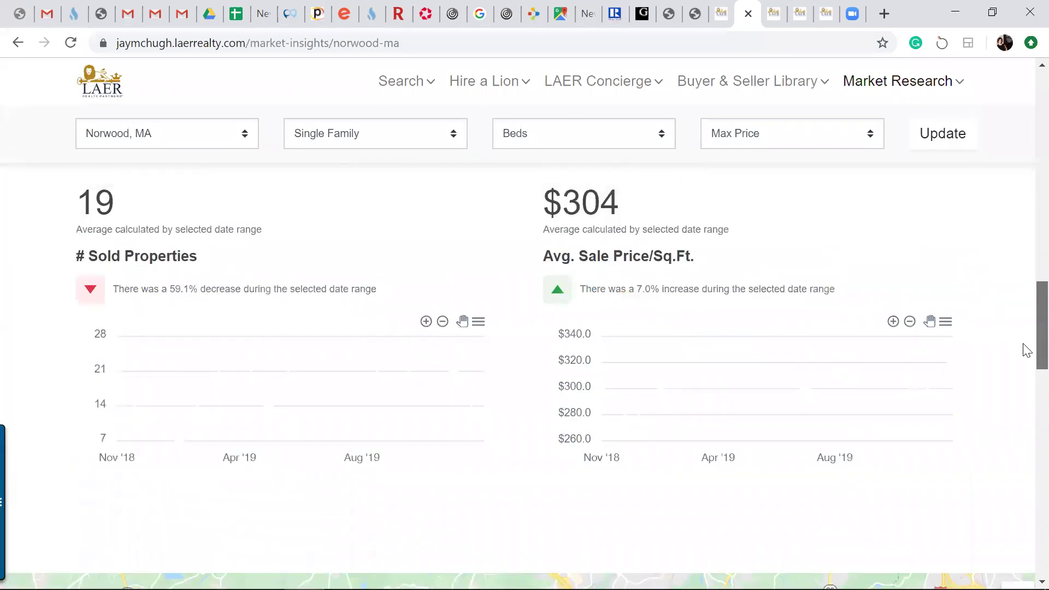
{"action": "scroll", "coordinate": [1025, 284], "scroll_direction": "up", "scroll_amount": 10}
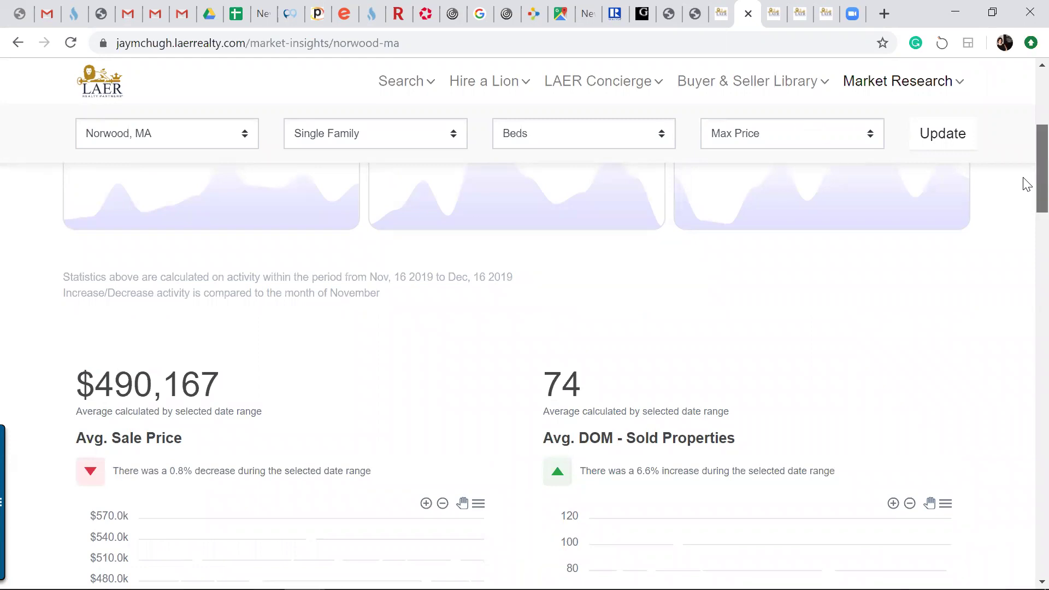
{"action": "scroll", "coordinate": [1026, 186], "scroll_direction": "up", "scroll_amount": 2}
{"action": "scroll", "coordinate": [1021, 219], "scroll_direction": "down", "scroll_amount": 1}
Advance the summary cards twice to reach Avg. Sale Price 100% of asking
{"action": "left_click", "coordinate": [1003, 254]}
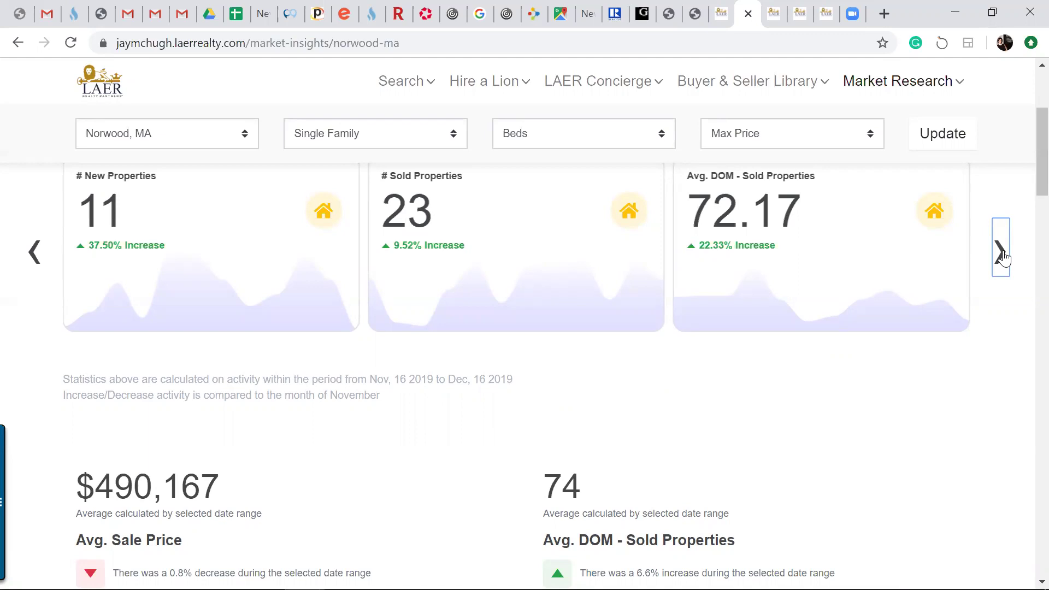
{"action": "left_click", "coordinate": [1003, 257]}
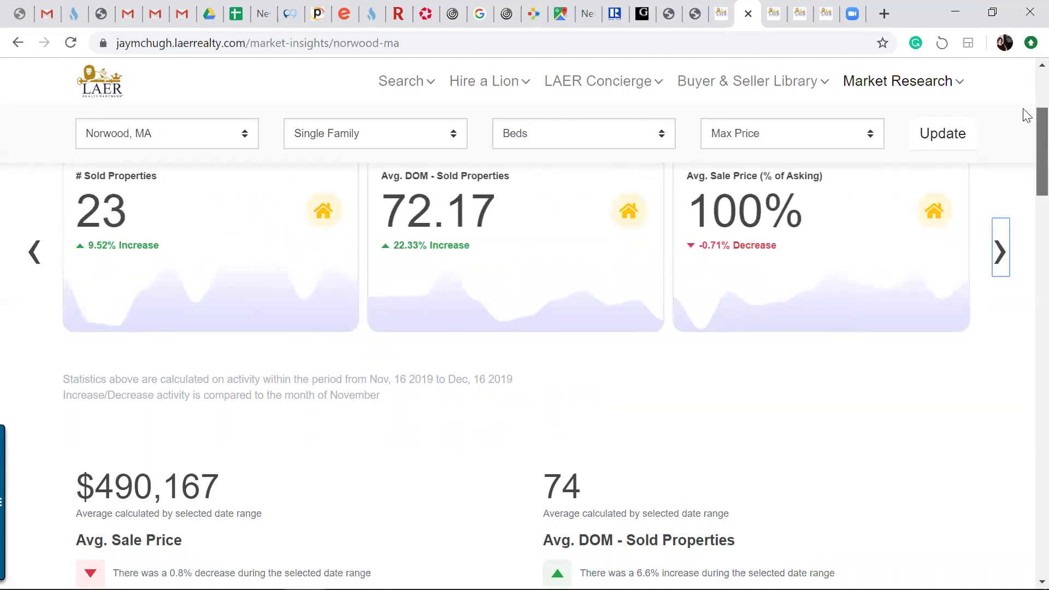
{"action": "scroll", "coordinate": [1023, 113], "scroll_direction": "up", "scroll_amount": 5}
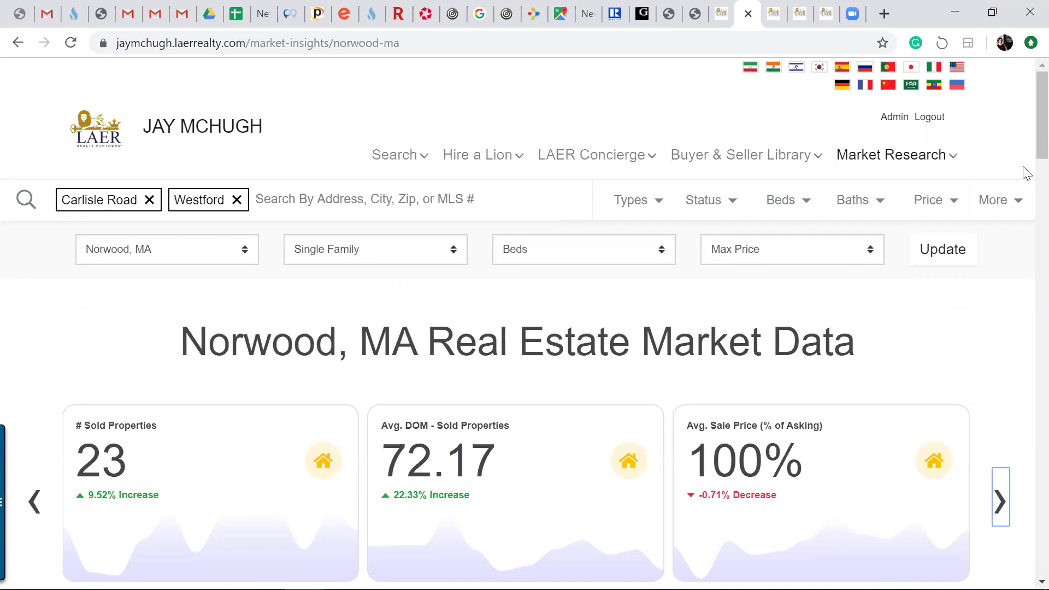
Go back from the Norwood market data to the agent's home page
{"action": "left_click", "coordinate": [18, 47]}
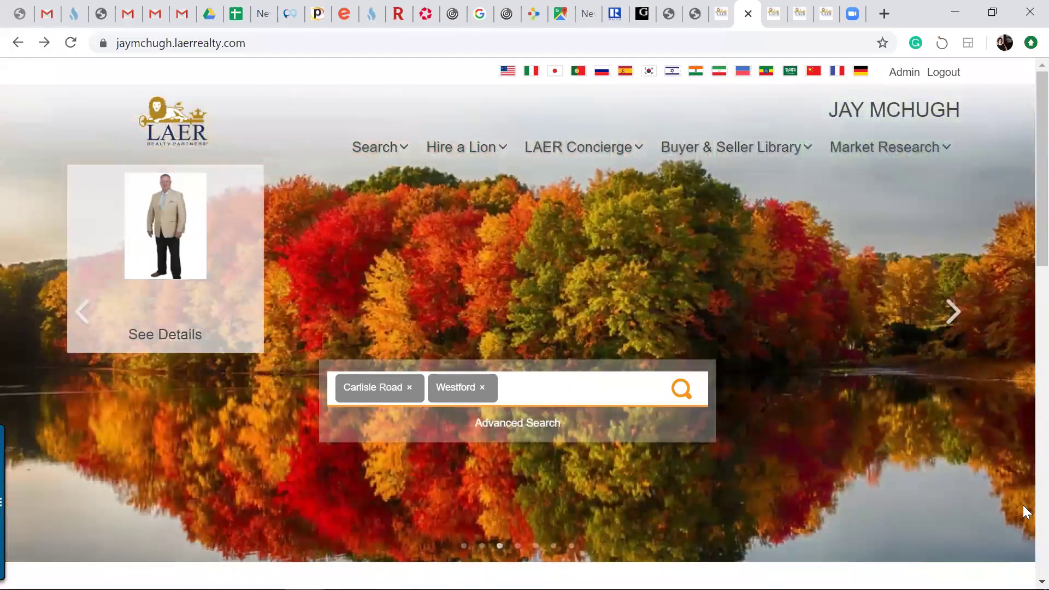
{"action": "mouse_move", "coordinate": [760, 146]}
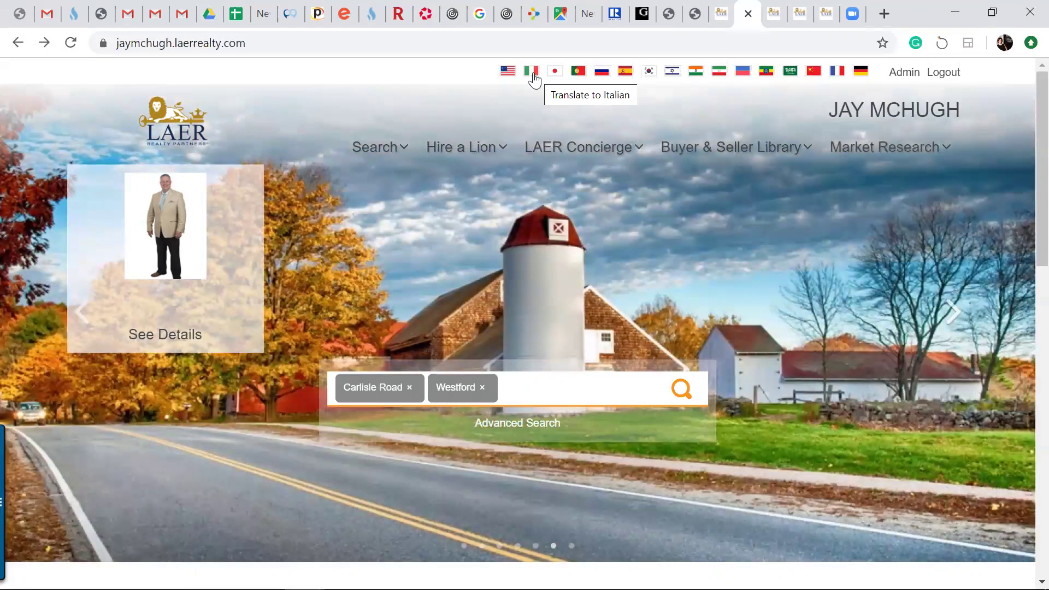
{"action": "left_click", "coordinate": [534, 73]}
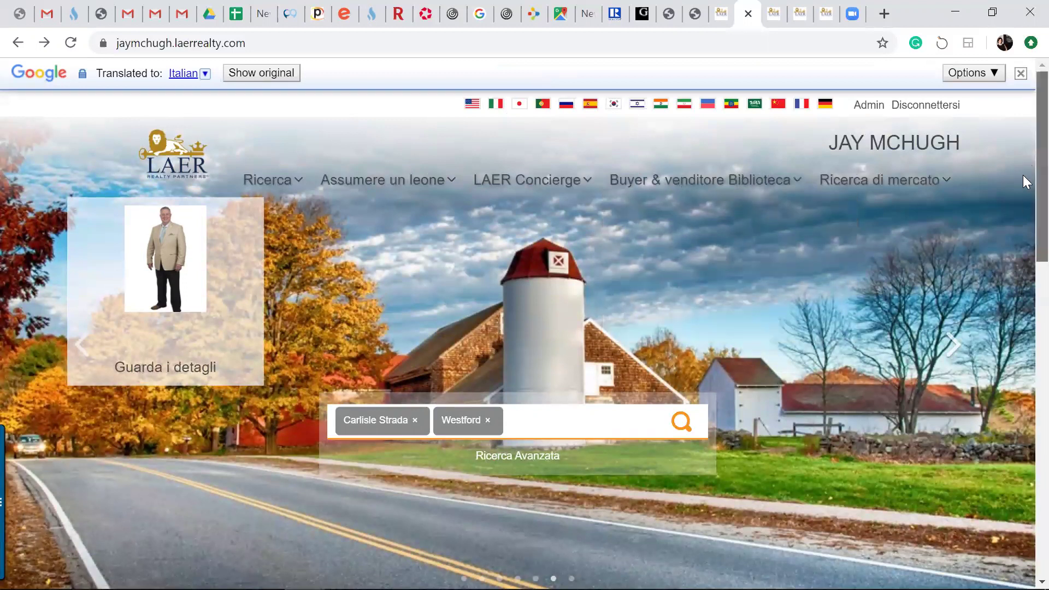
{"action": "scroll", "coordinate": [1023, 164], "scroll_direction": "down", "scroll_amount": 1}
{"action": "scroll", "coordinate": [1023, 145], "scroll_direction": "up", "scroll_amount": 1}
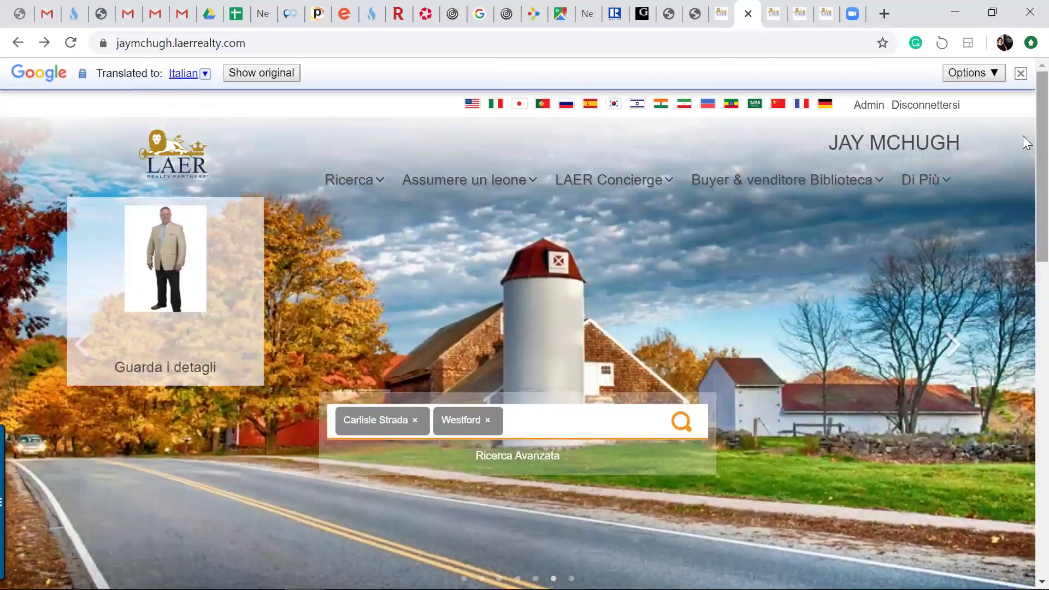
{"action": "mouse_move", "coordinate": [507, 188]}
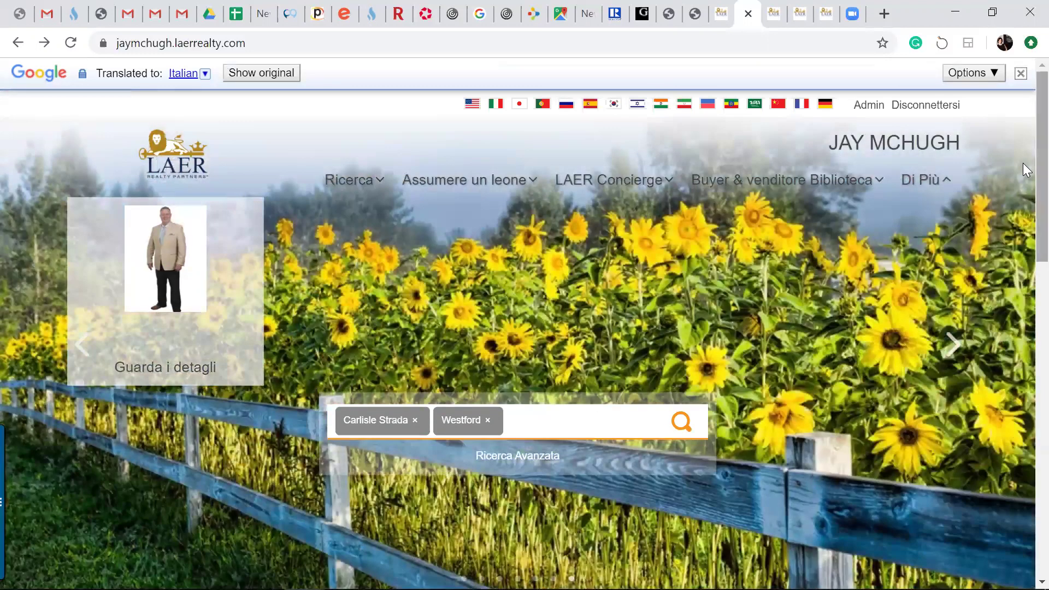
{"action": "right_click", "coordinate": [1023, 247]}
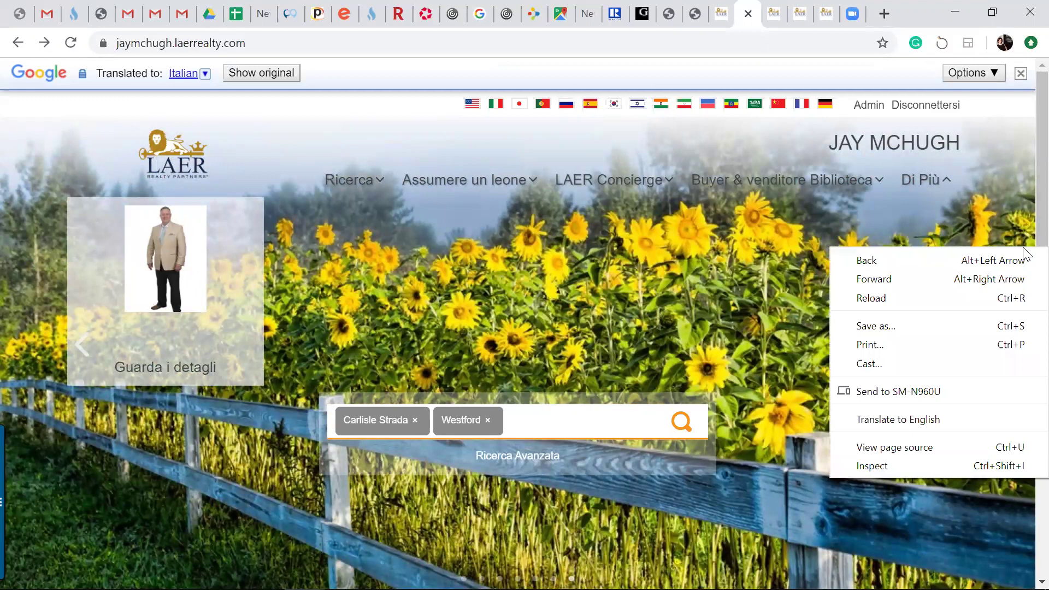
{"action": "scroll", "coordinate": [1023, 246], "scroll_direction": "down", "scroll_amount": 10}
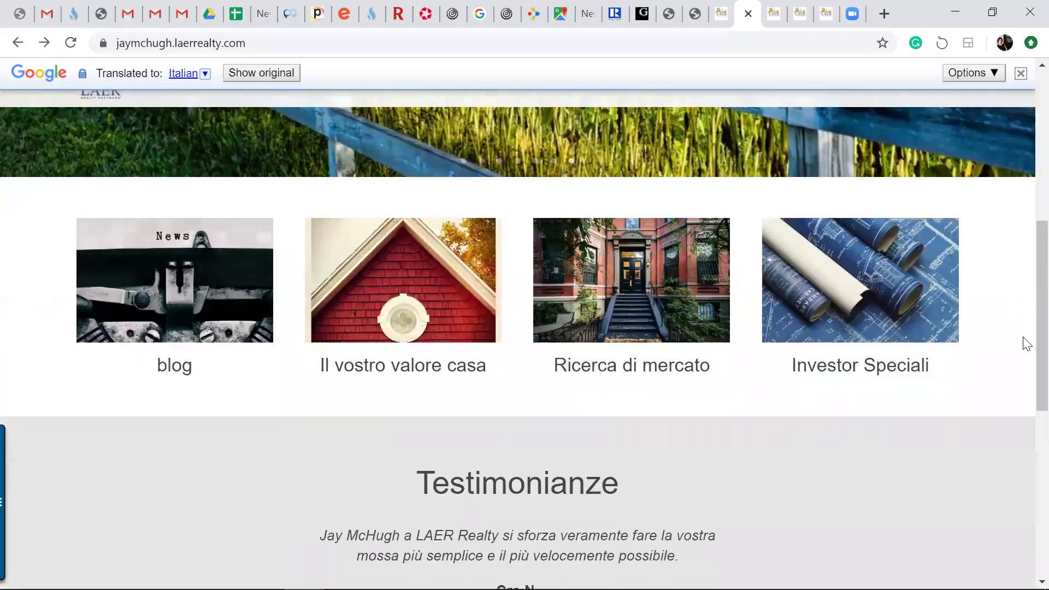
{"action": "scroll", "coordinate": [1023, 396], "scroll_direction": "up", "scroll_amount": 10}
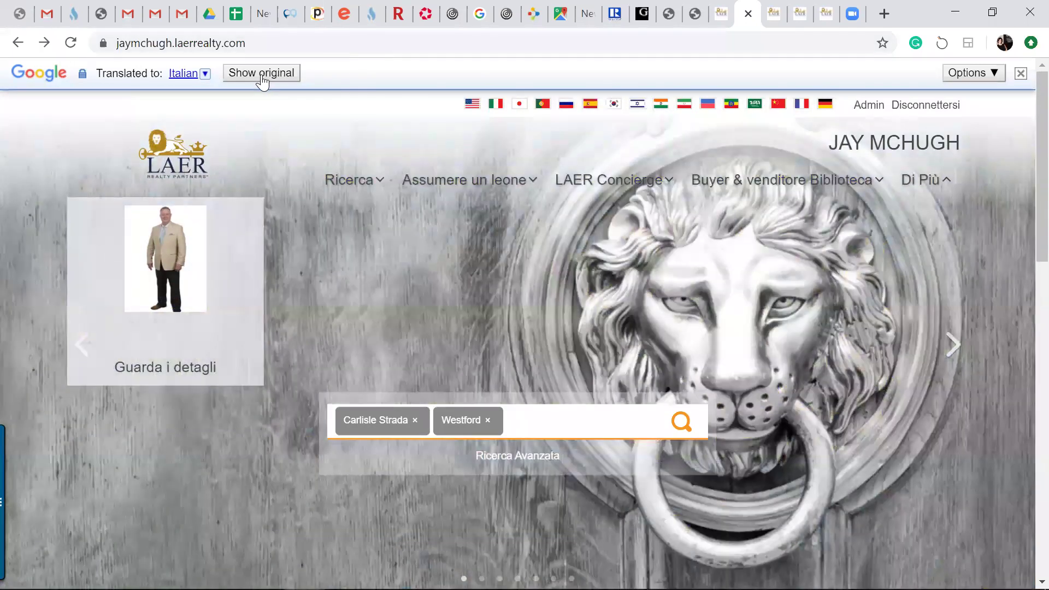
{"action": "left_click", "coordinate": [263, 75]}
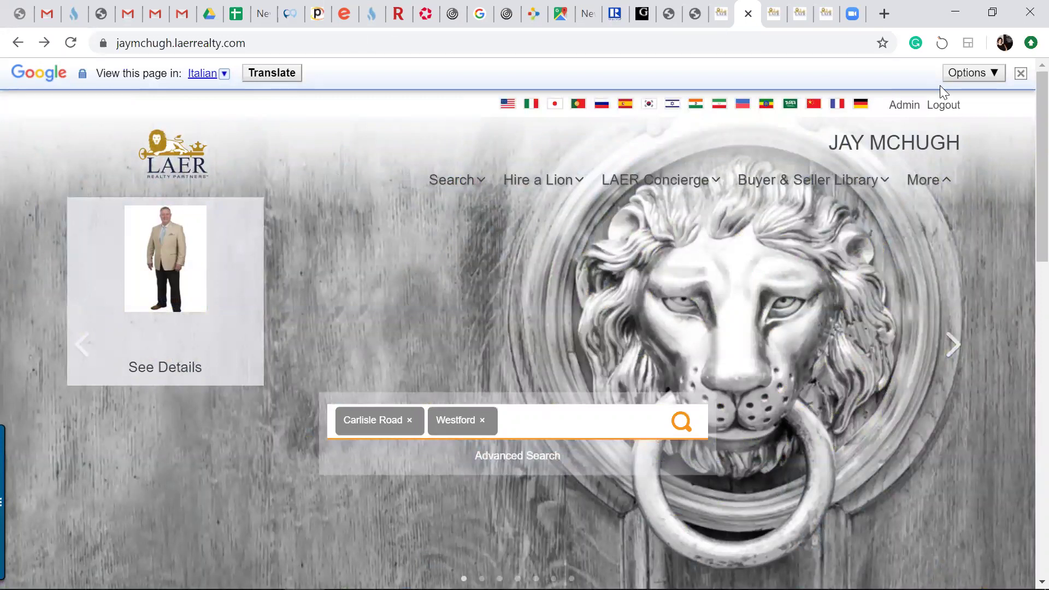
{"action": "left_click", "coordinate": [1021, 74]}
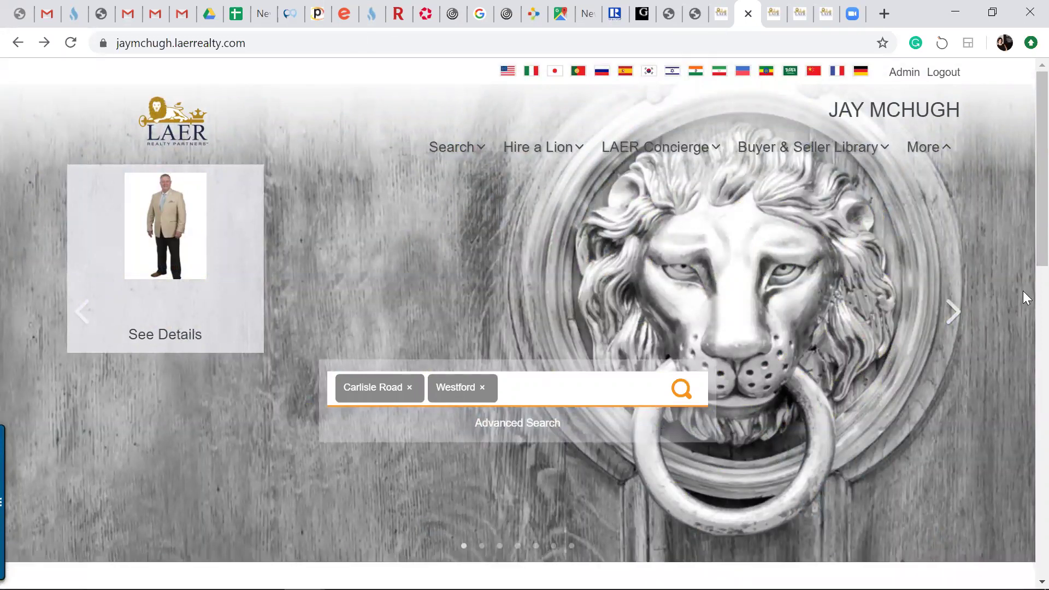
Glance at the search-type list, then open Blog from the Hire a Lion menu
{"action": "left_click", "coordinate": [453, 147]}
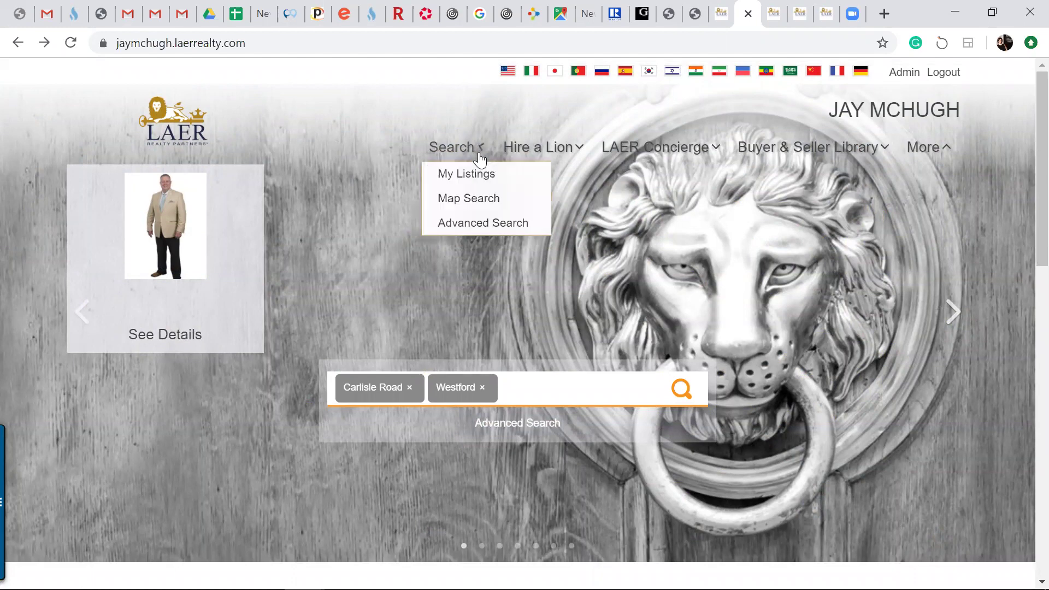
{"action": "left_click", "coordinate": [1023, 126]}
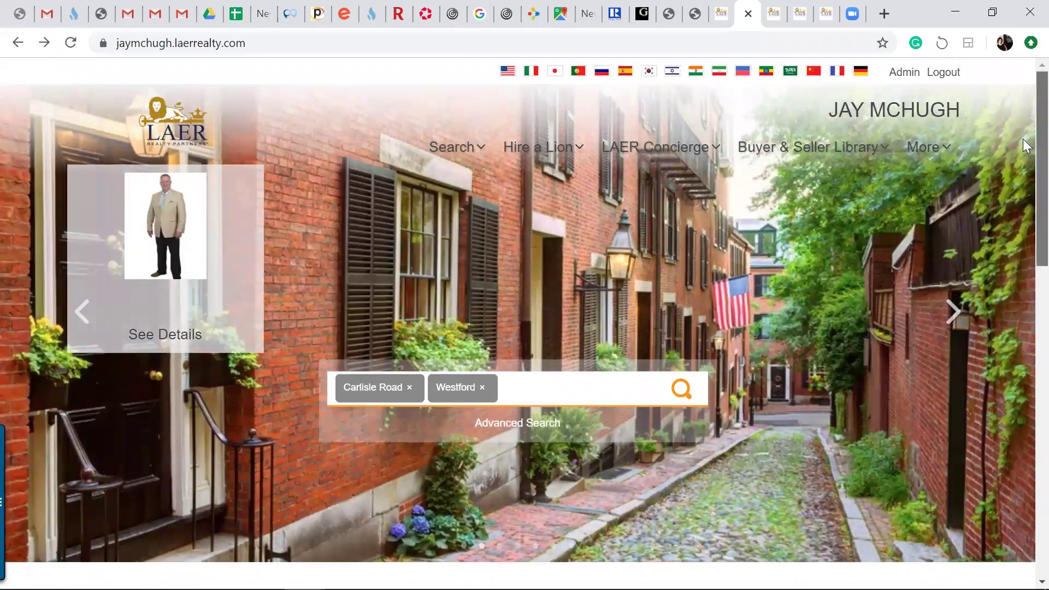
{"action": "scroll", "coordinate": [1022, 139], "scroll_direction": "down", "scroll_amount": 4}
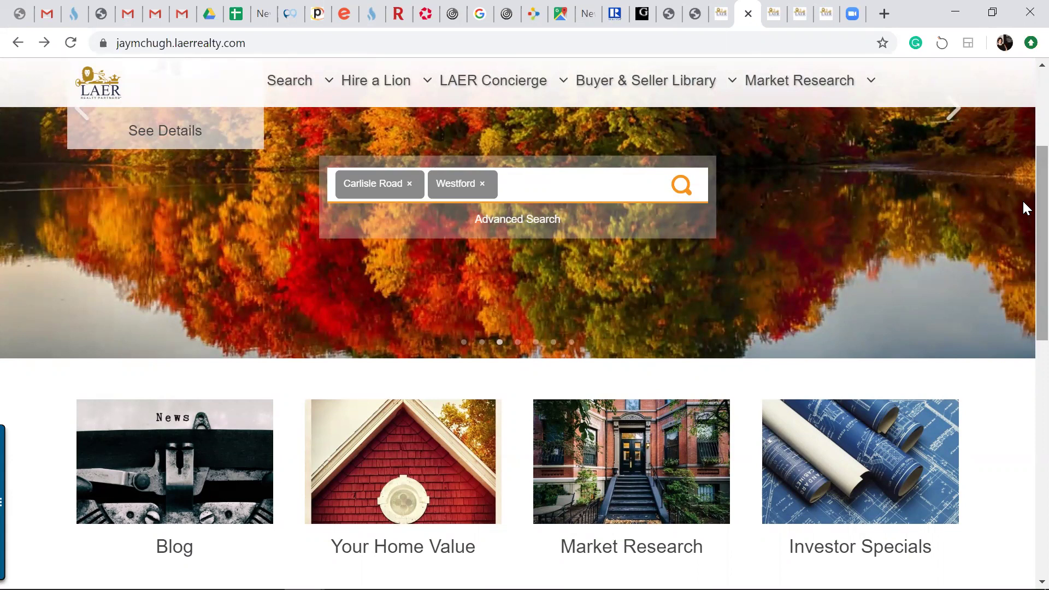
{"action": "mouse_move", "coordinate": [334, 98]}
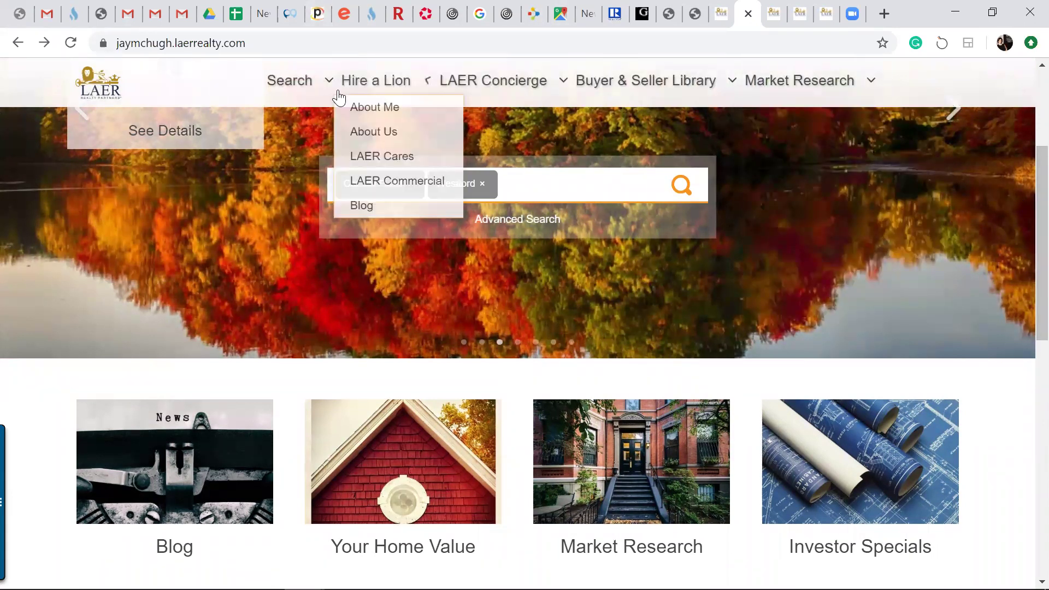
{"action": "left_click", "coordinate": [360, 217]}
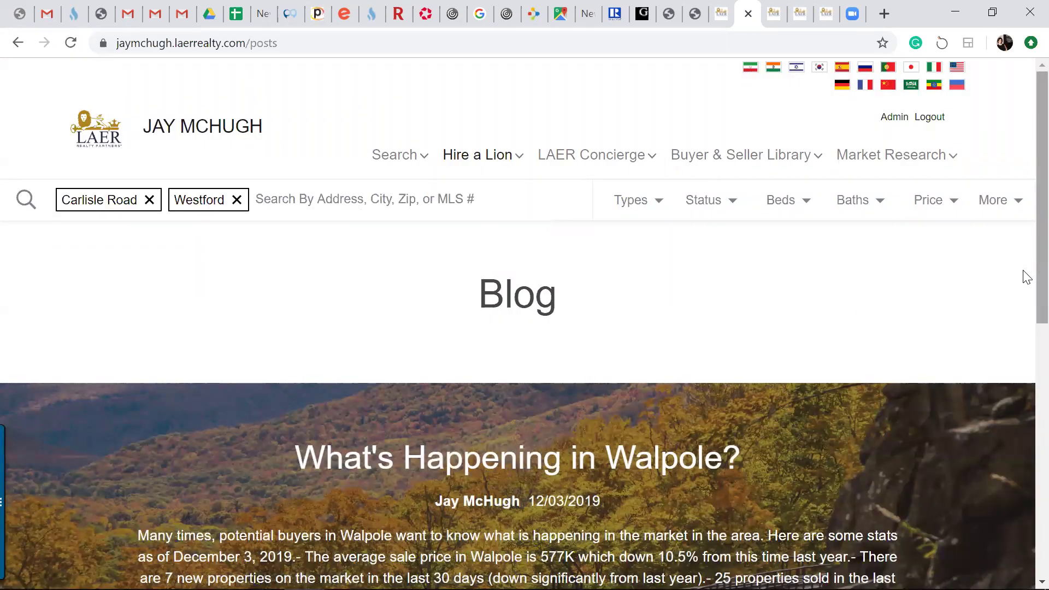
Dismiss the context menu, scroll the Blog page, and go back to the agent's homepage
{"action": "left_click", "coordinate": [1025, 196]}
{"action": "scroll", "coordinate": [1025, 241], "scroll_direction": "down", "scroll_amount": 2}
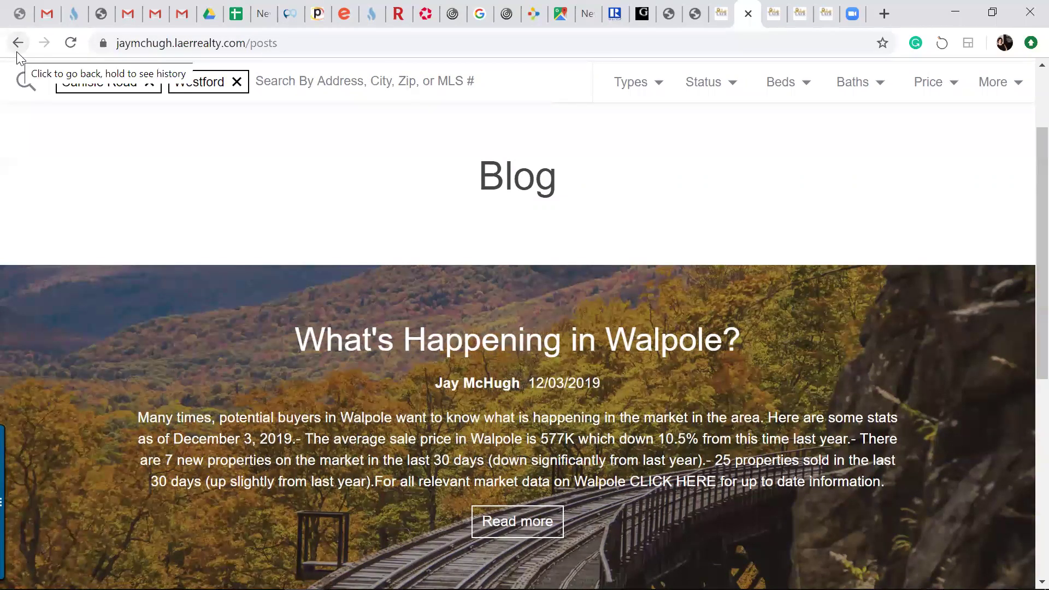
{"action": "left_click", "coordinate": [17, 53]}
{"action": "left_click", "coordinate": [19, 61]}
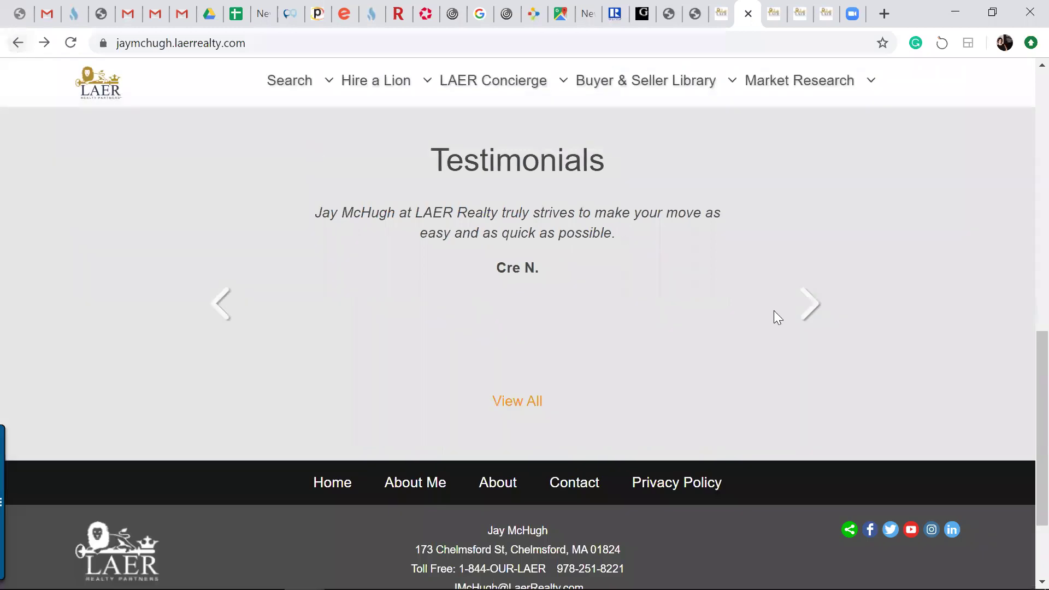
Advance the Testimonials carousel four times, then scroll back up to the hero banner
{"action": "left_click_drag", "start_coordinate": [1024, 414], "coordinate": [1026, 347]}
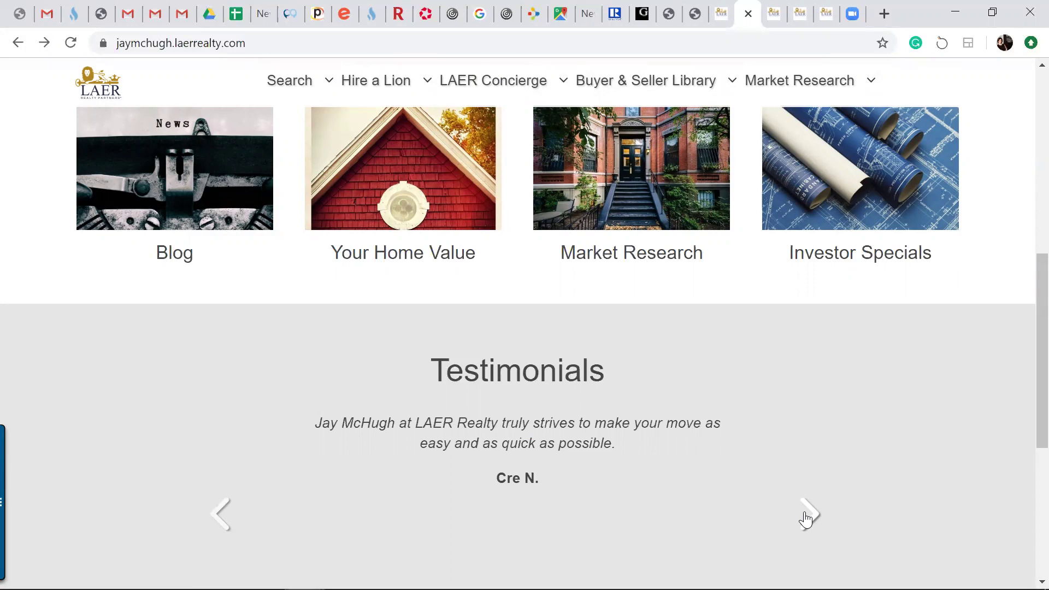
{"action": "scroll", "coordinate": [1023, 407], "scroll_direction": "down", "scroll_amount": 2}
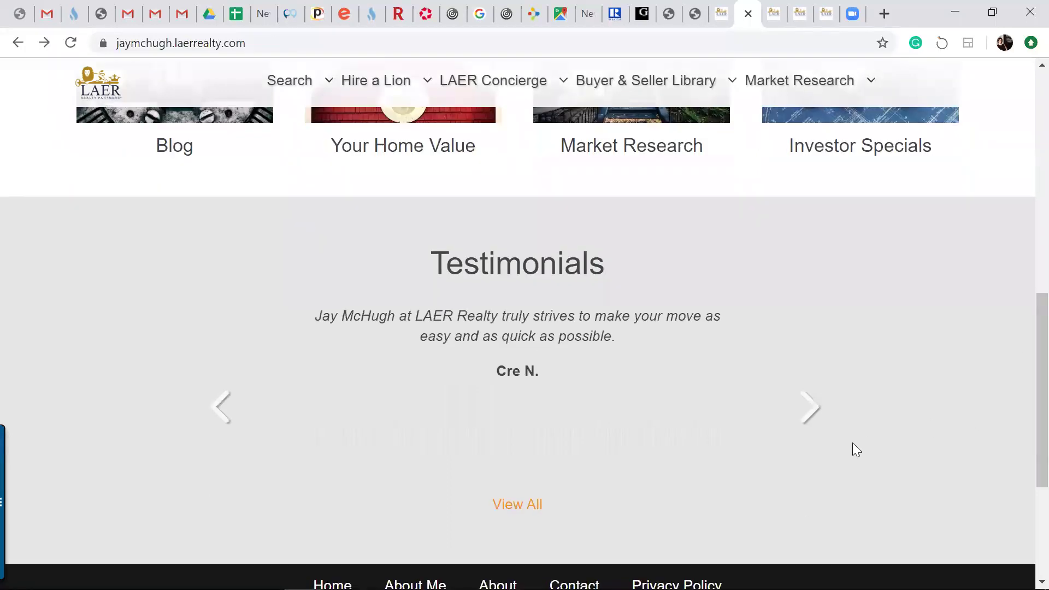
{"action": "left_click", "coordinate": [813, 420]}
{"action": "left_click", "coordinate": [813, 420]}
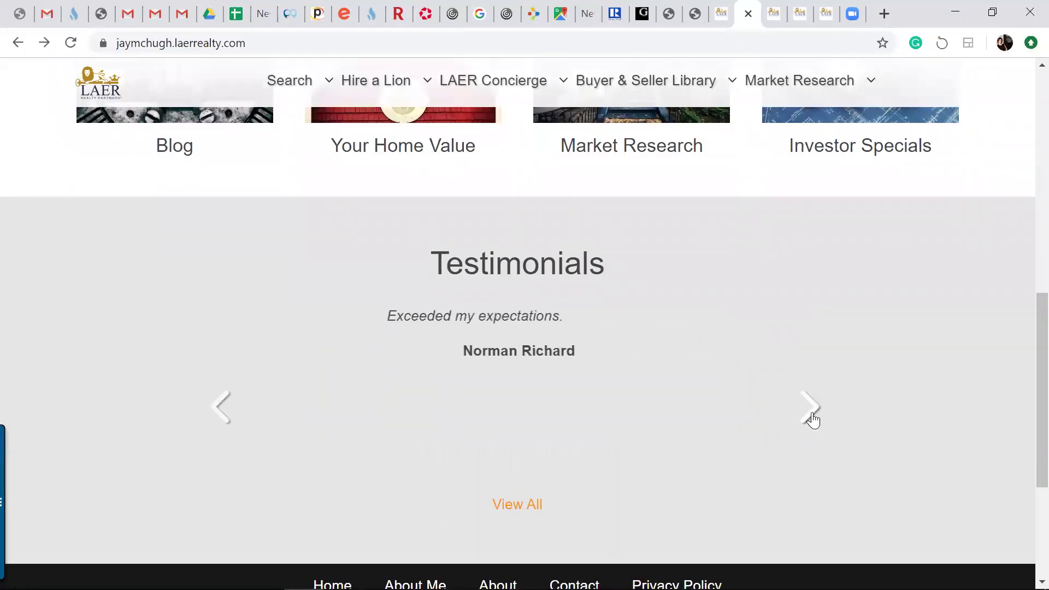
{"action": "left_click", "coordinate": [813, 420]}
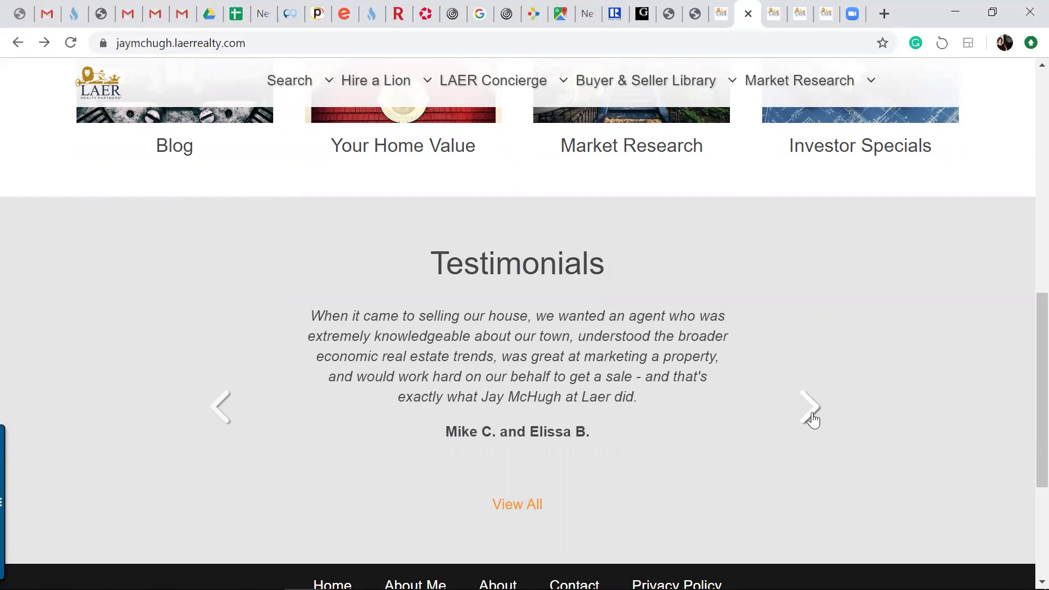
{"action": "left_click", "coordinate": [813, 420]}
{"action": "left_click_drag", "start_coordinate": [1042, 391], "coordinate": [1023, 141]}
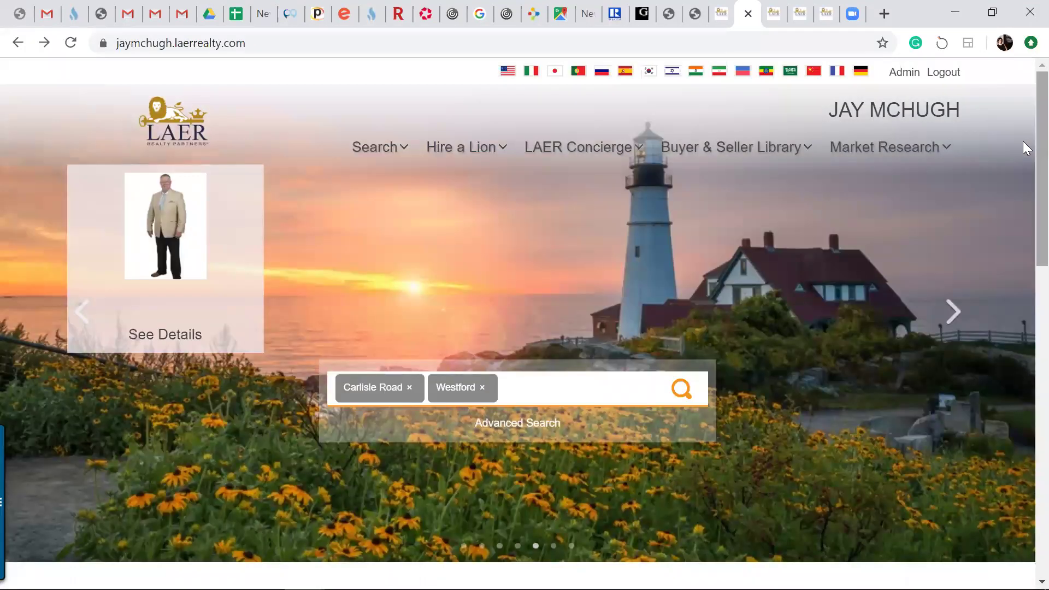
Show the LAER Concierge, Market Research and Buyer & Seller Library dropdown menus
{"action": "mouse_move", "coordinate": [605, 154]}
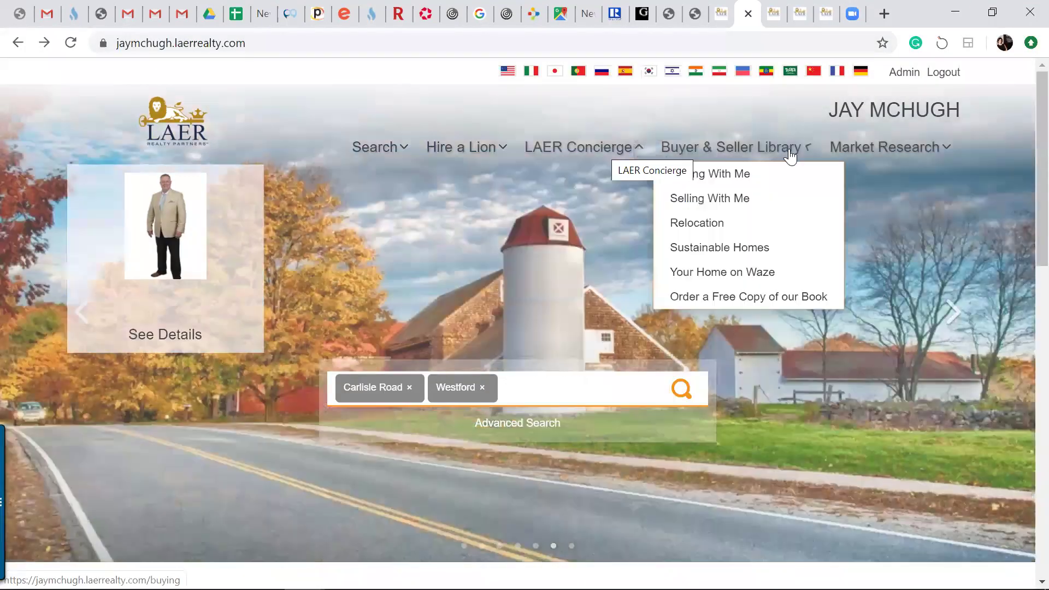
{"action": "mouse_move", "coordinate": [870, 154]}
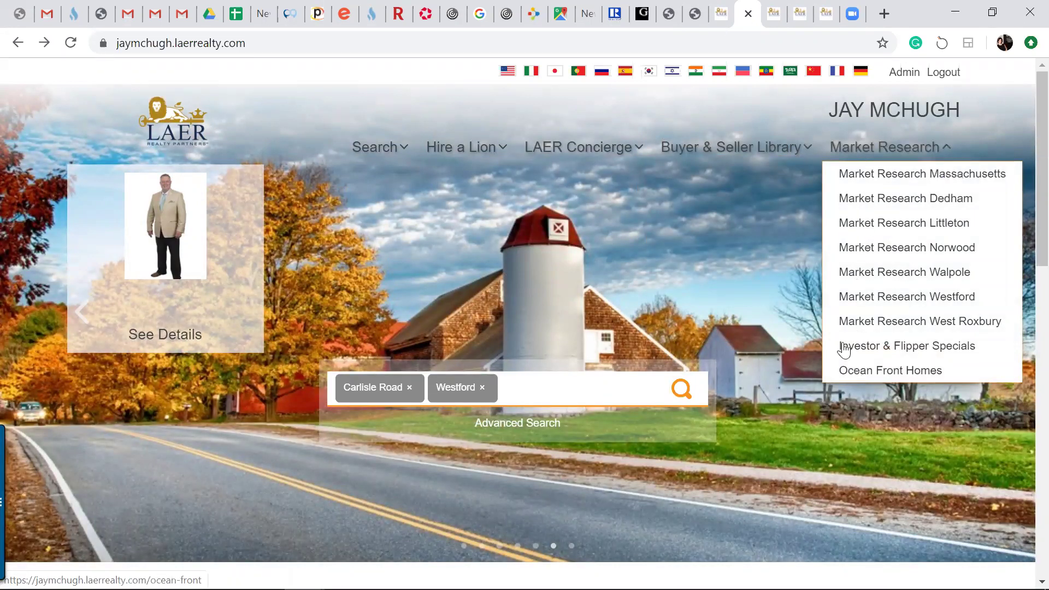
{"action": "mouse_move", "coordinate": [753, 159]}
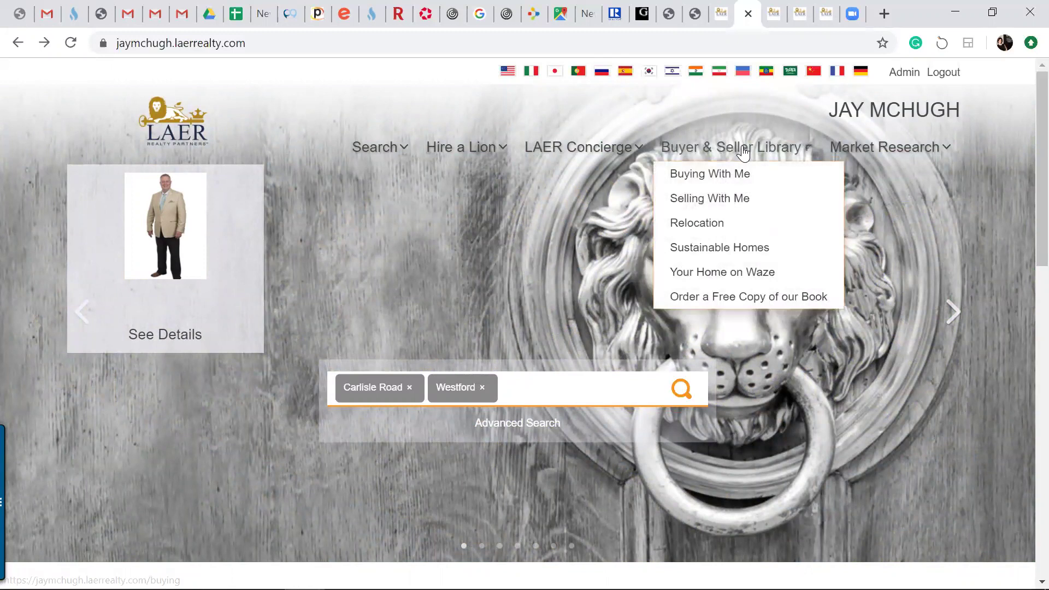
Open the free copy page for The 7 Secrets to Hiring a Lion and scroll its address form
{"action": "left_click", "coordinate": [718, 302]}
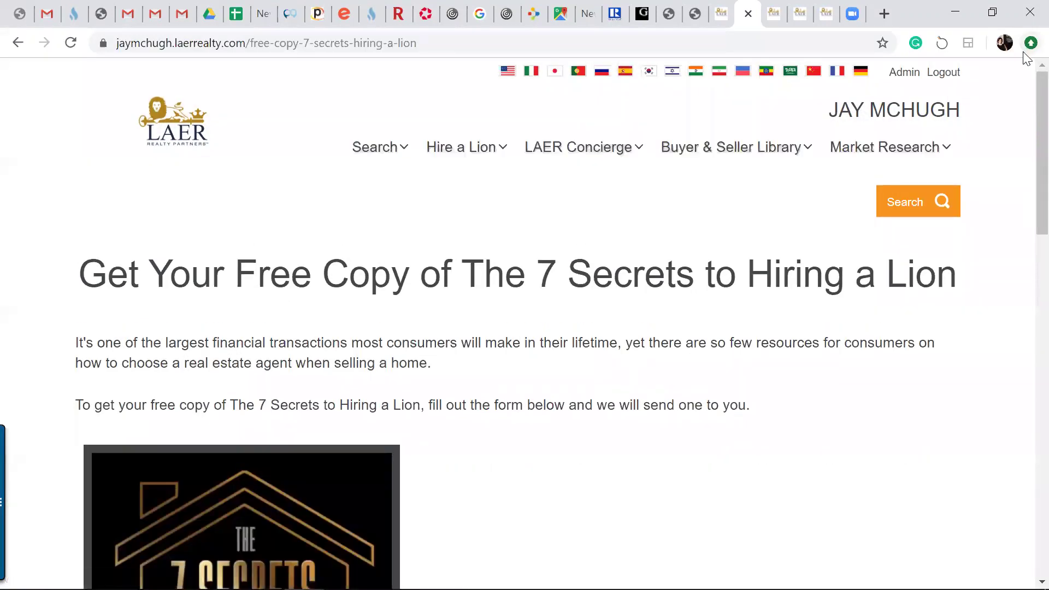
{"action": "left_click", "coordinate": [1030, 44]}
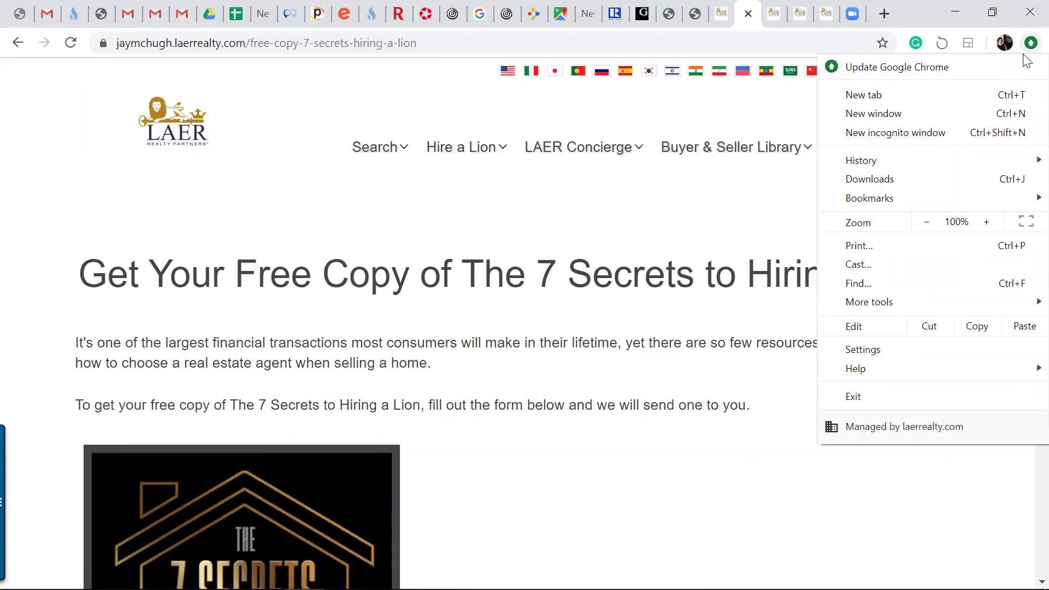
{"action": "left_click", "coordinate": [659, 221]}
{"action": "scroll", "coordinate": [1025, 245], "scroll_direction": "down", "scroll_amount": 3}
{"action": "scroll", "coordinate": [1025, 244], "scroll_direction": "down", "scroll_amount": 13}
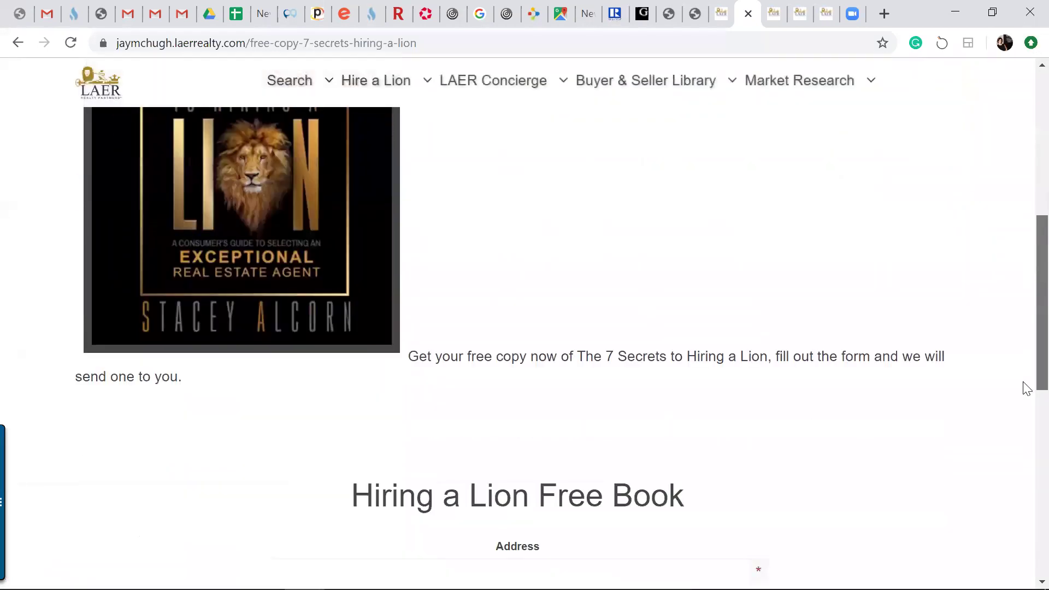
{"action": "scroll", "coordinate": [1025, 396], "scroll_direction": "down", "scroll_amount": 2}
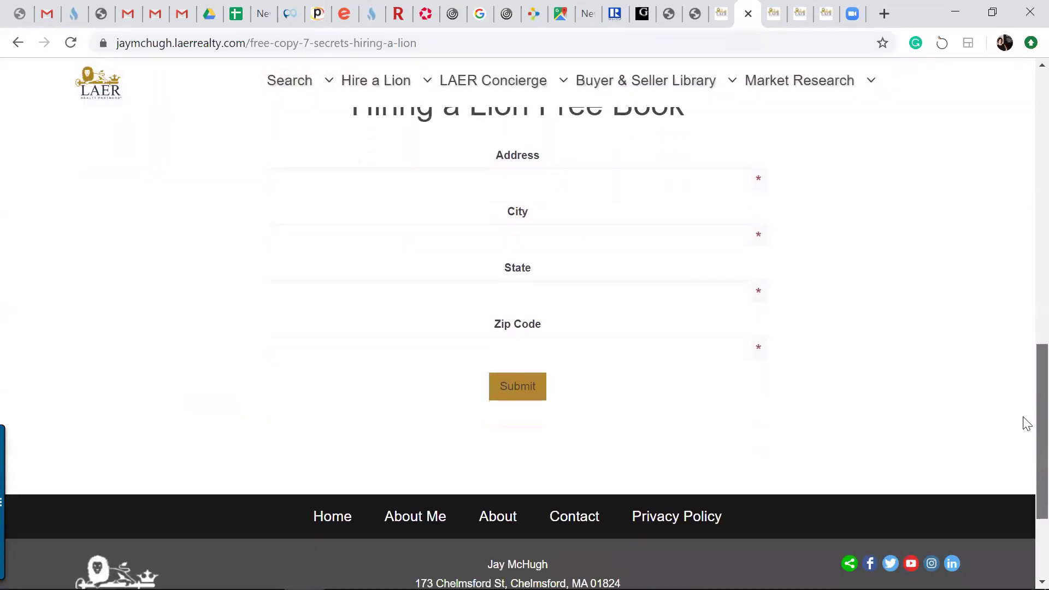
{"action": "scroll", "coordinate": [1026, 396], "scroll_direction": "up", "scroll_amount": 2}
{"action": "scroll", "coordinate": [1026, 396], "scroll_direction": "up", "scroll_amount": 10}
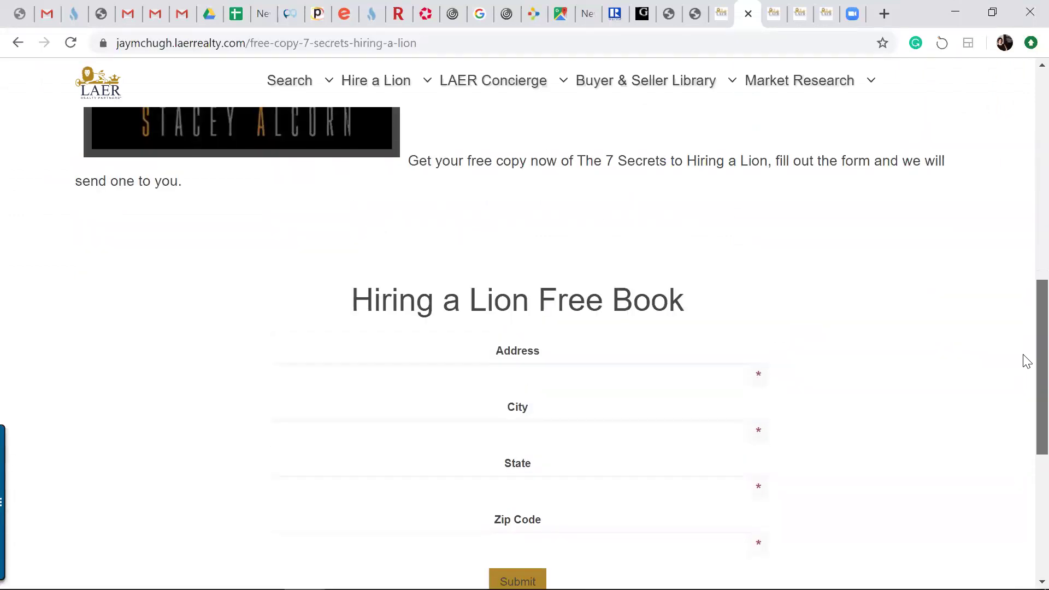
{"action": "scroll", "coordinate": [1026, 162], "scroll_direction": "up", "scroll_amount": 4}
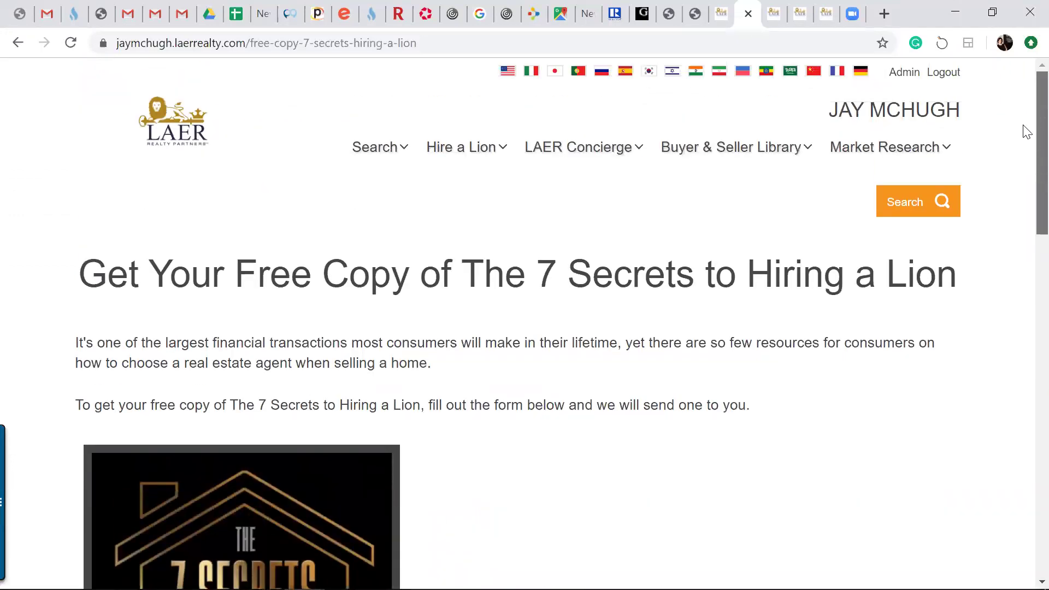
Return to the agent homepage and open the admin Dashboard showing 134 leads
{"action": "left_click", "coordinate": [19, 48]}
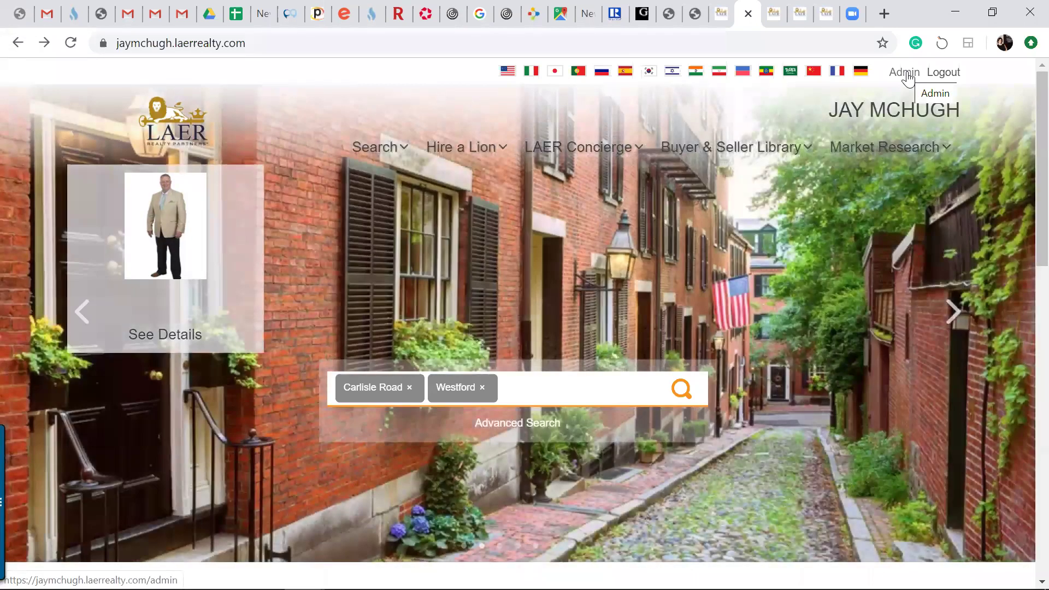
{"action": "left_click", "coordinate": [905, 73]}
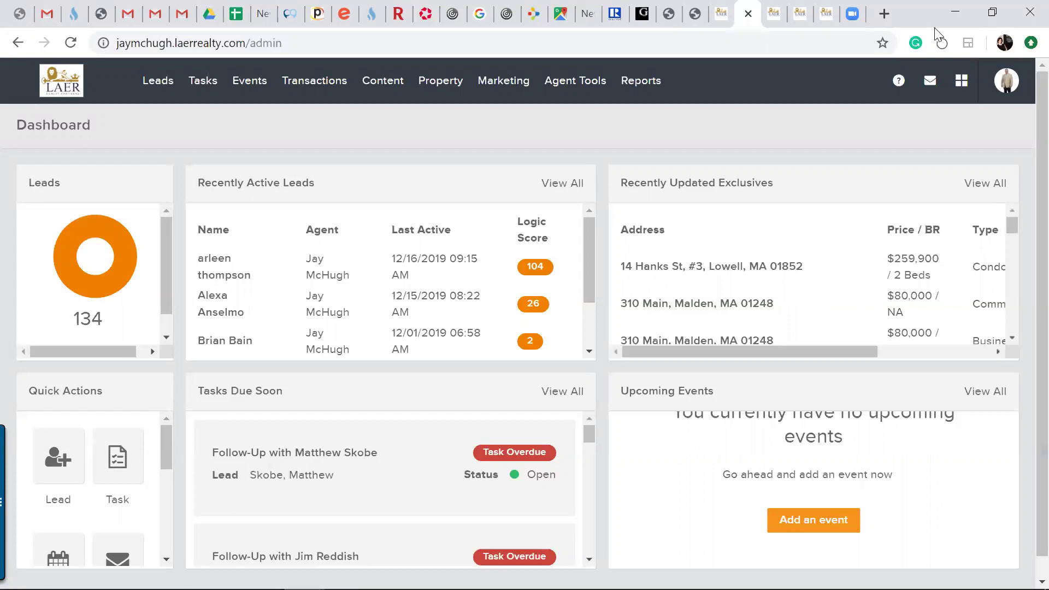
Open the Email Campaigns list with the Home Buyer and Seller drip campaigns
{"action": "mouse_move", "coordinate": [390, 104]}
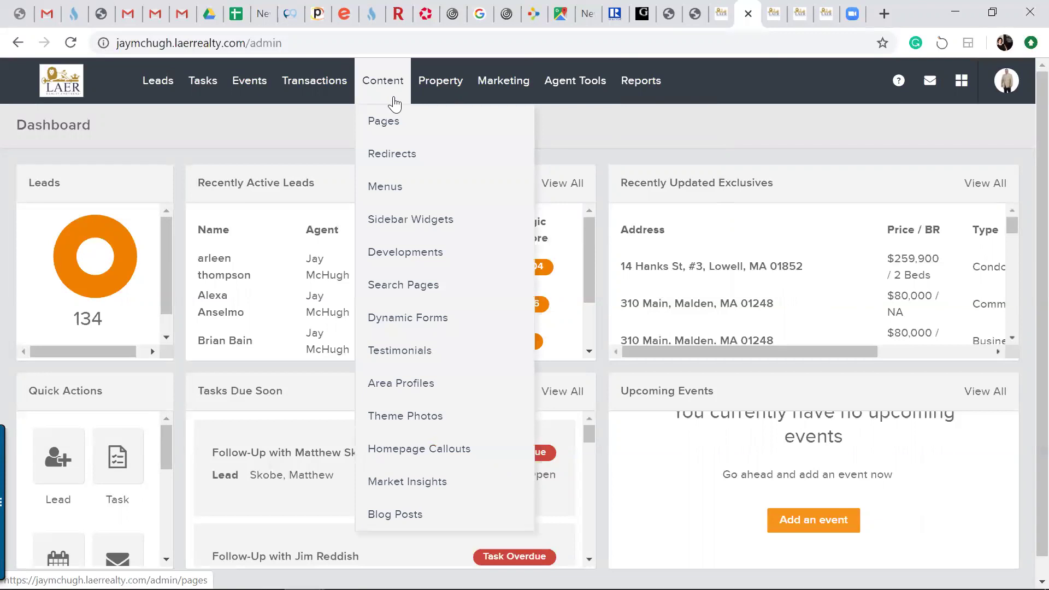
{"action": "mouse_move", "coordinate": [490, 100]}
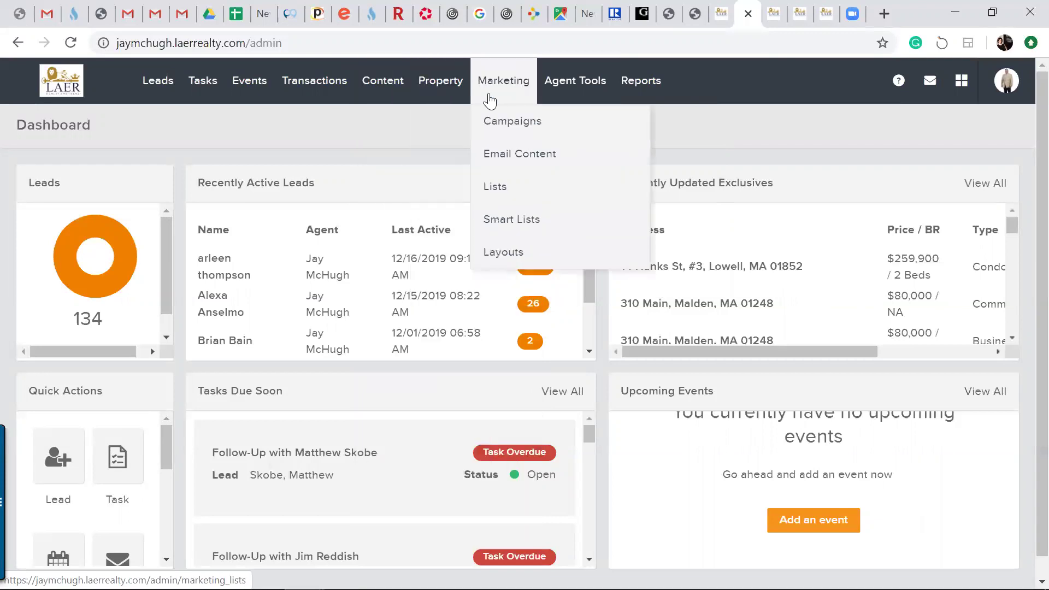
{"action": "left_click", "coordinate": [496, 129]}
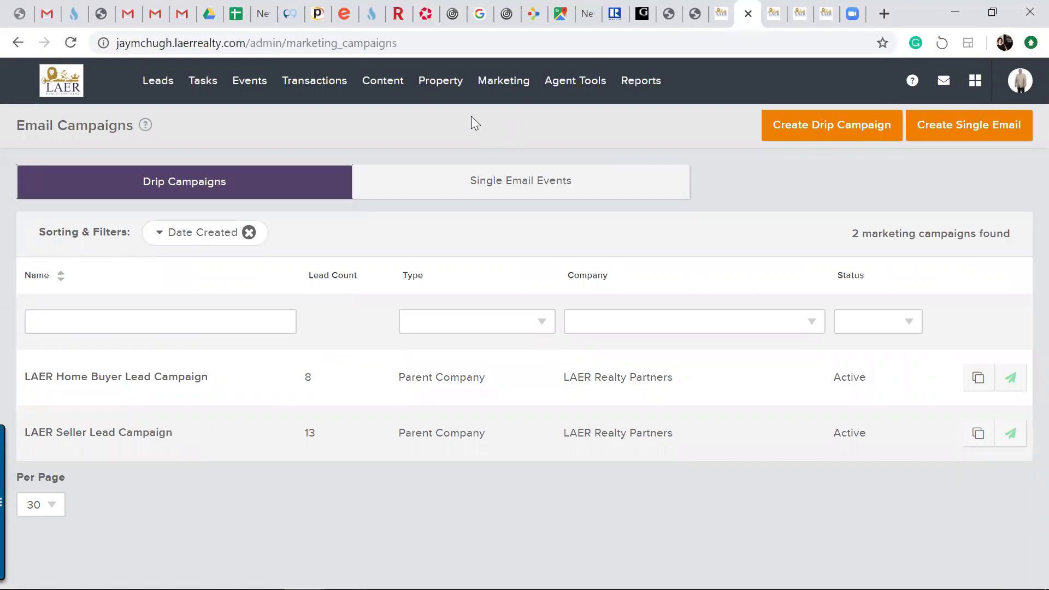
Review the LAER Home Buyer Lead Campaign overview, then return to the campaigns list
{"action": "left_click", "coordinate": [175, 381]}
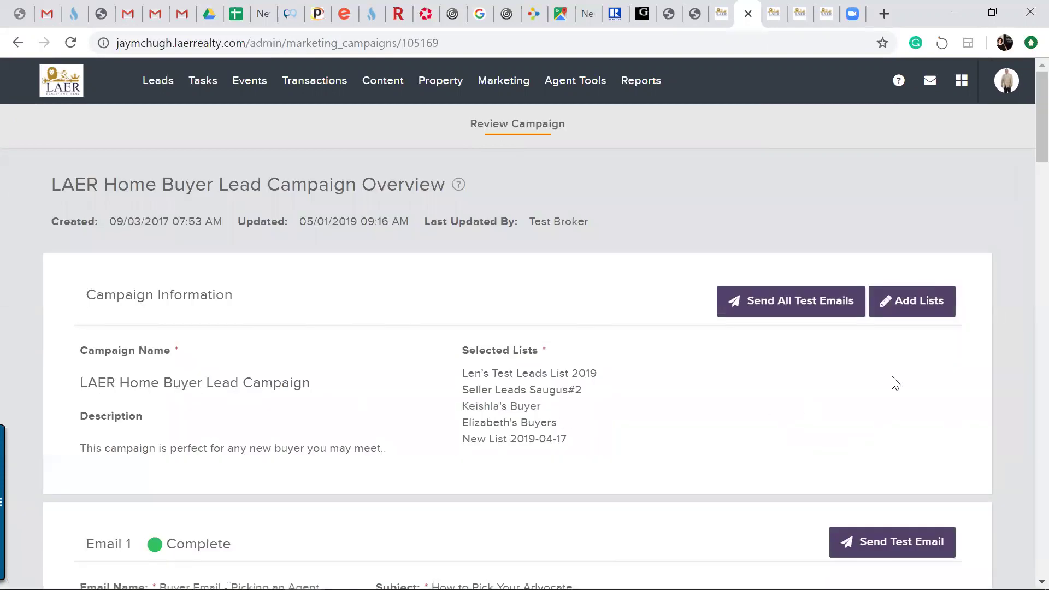
{"action": "scroll", "coordinate": [1025, 210], "scroll_direction": "down", "scroll_amount": 14}
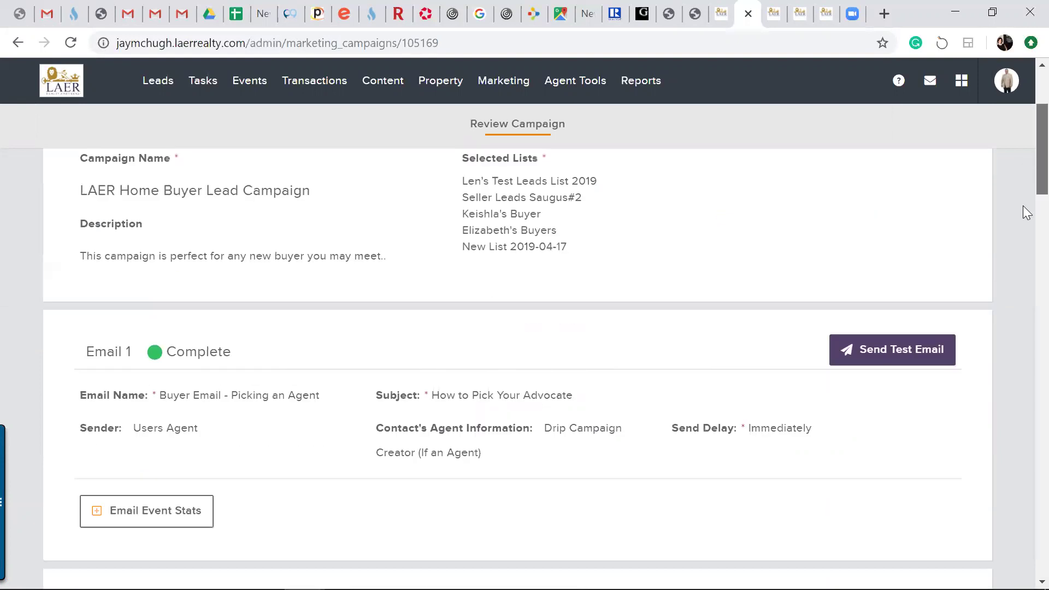
{"action": "scroll", "coordinate": [1028, 194], "scroll_direction": "up", "scroll_amount": 4}
{"action": "scroll", "coordinate": [1027, 194], "scroll_direction": "up", "scroll_amount": 10}
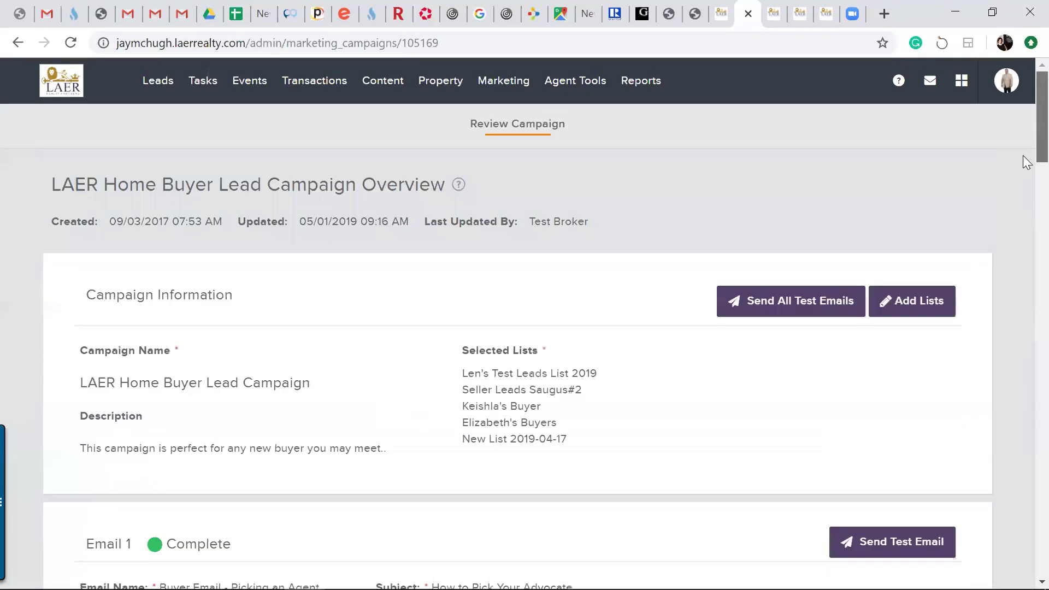
{"action": "left_click", "coordinate": [18, 43]}
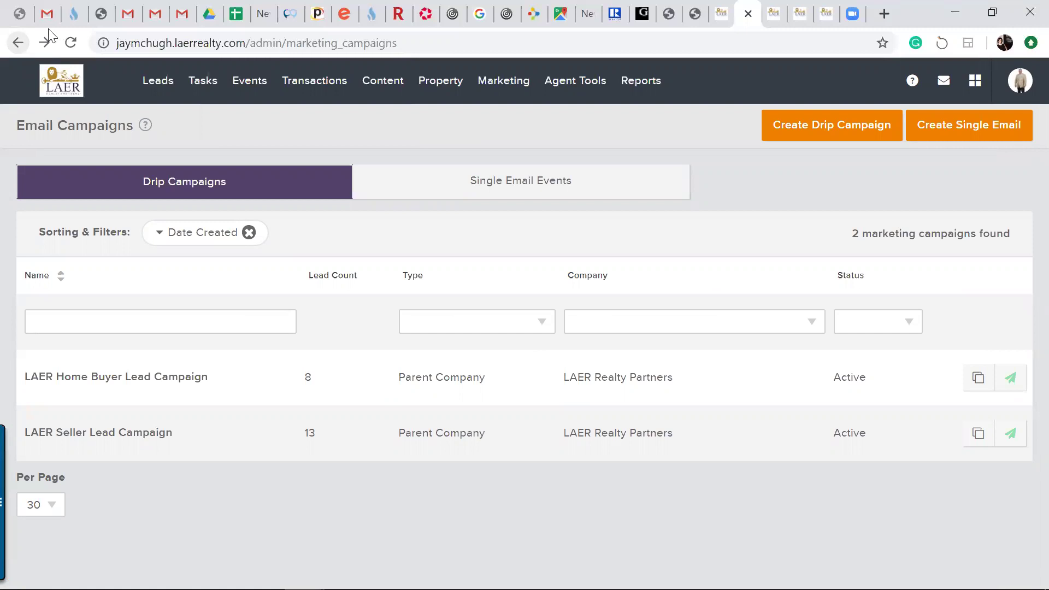
{"action": "mouse_move", "coordinate": [513, 86]}
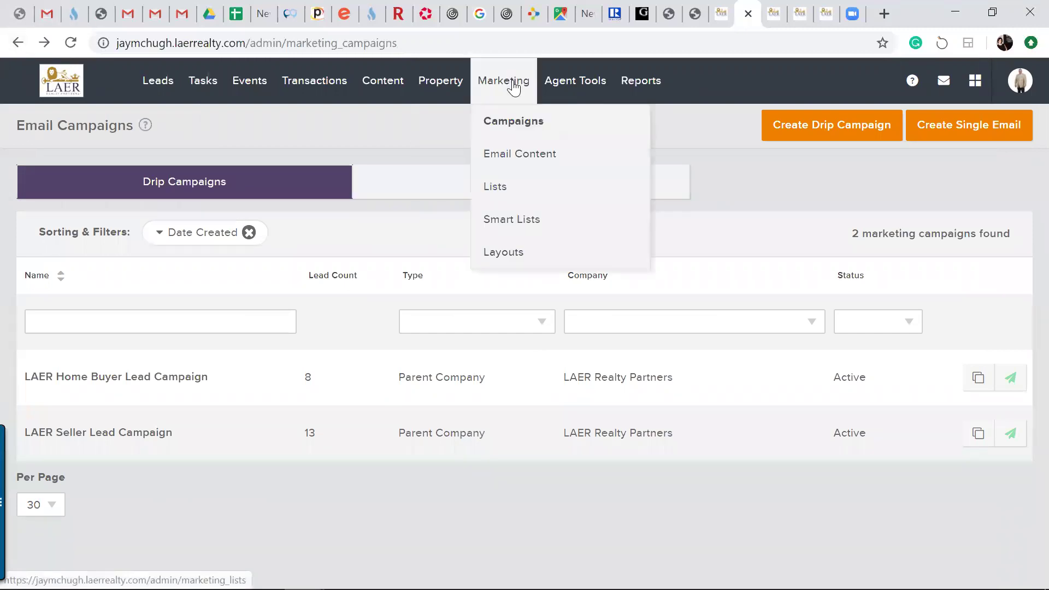
Open Marketing Lists and scroll the 72 town lists, e.g. Andover (452), Amherst (103)
{"action": "left_click", "coordinate": [495, 189]}
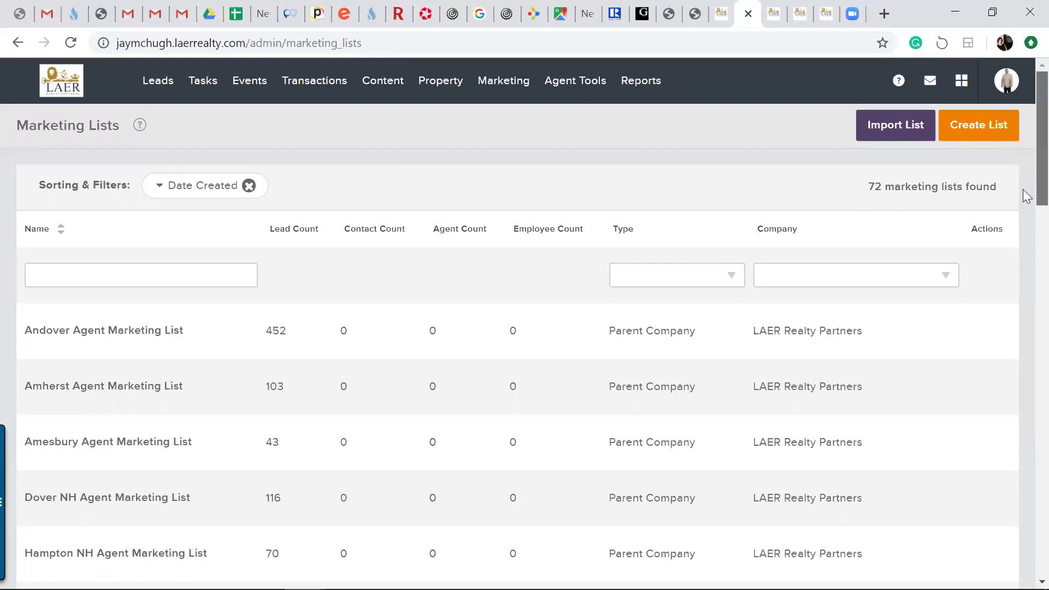
{"action": "scroll", "coordinate": [1028, 206], "scroll_direction": "down", "scroll_amount": 1}
{"action": "scroll", "coordinate": [1028, 206], "scroll_direction": "down", "scroll_amount": 2}
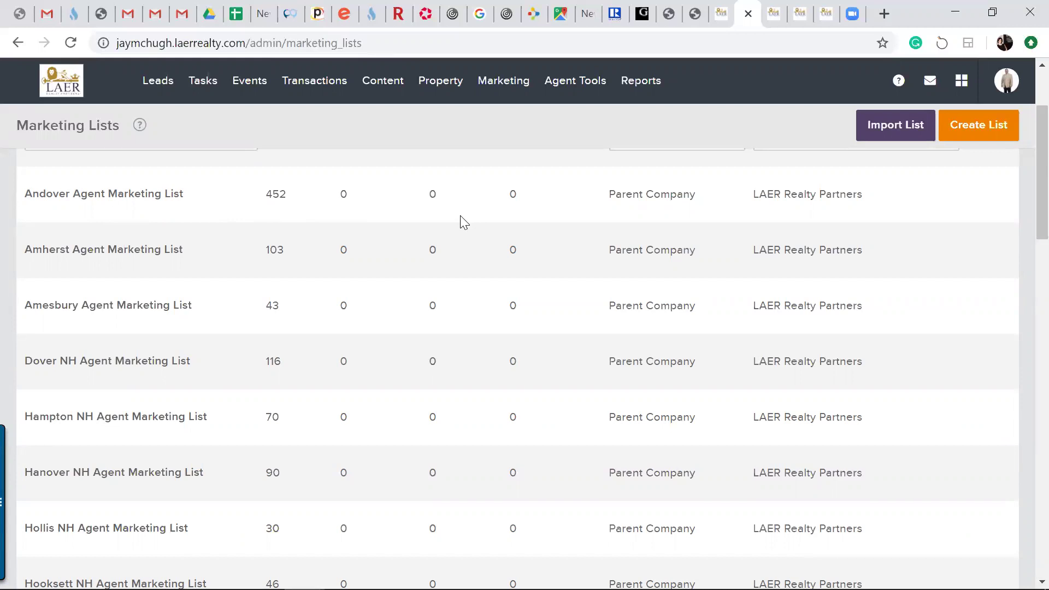
{"action": "left_click", "coordinate": [458, 81]}
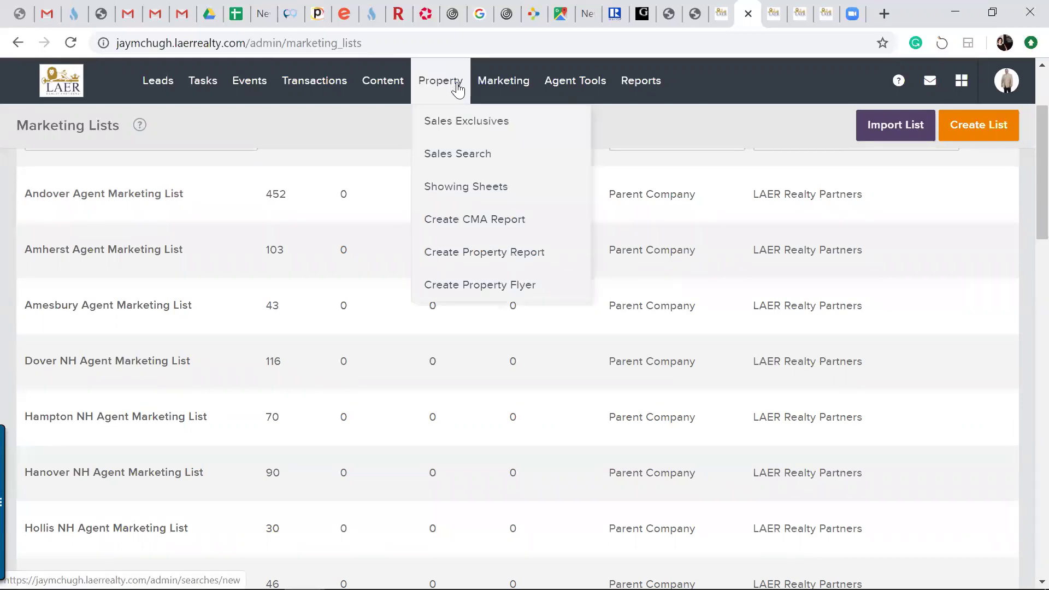
Open Property > Sales Exclusives, listing 210 properties sorted by list number
{"action": "left_click", "coordinate": [447, 130]}
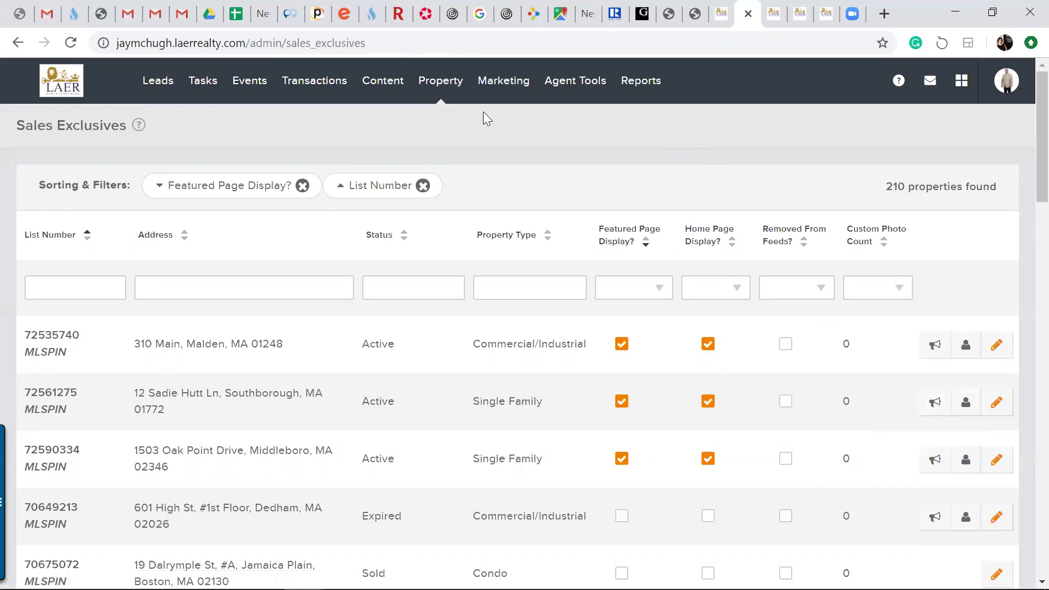
{"action": "left_click", "coordinate": [438, 98]}
{"action": "left_click", "coordinate": [935, 403]}
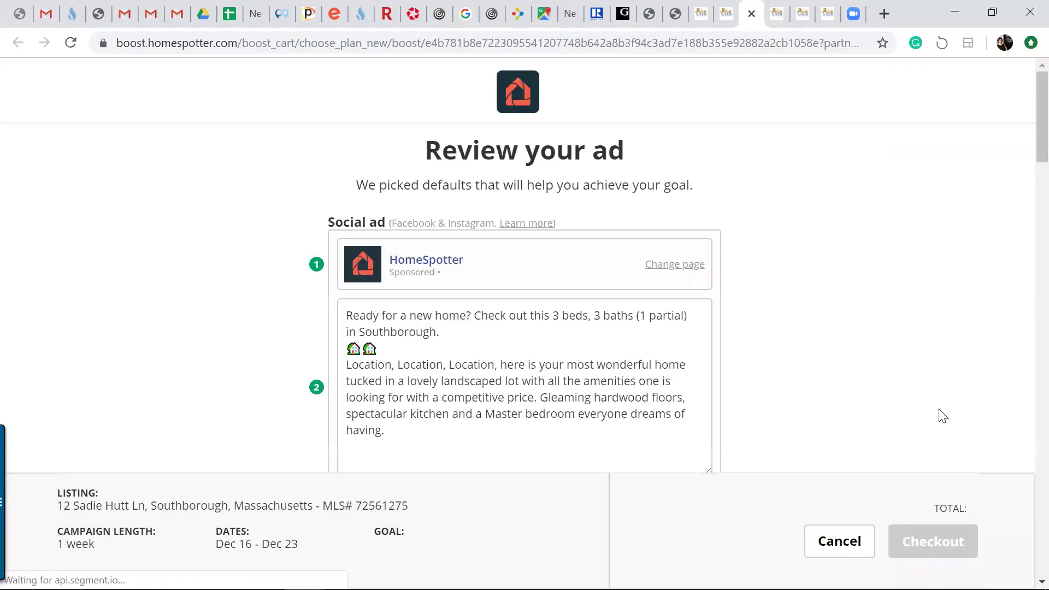
{"action": "scroll", "coordinate": [1026, 185], "scroll_direction": "down", "scroll_amount": 4}
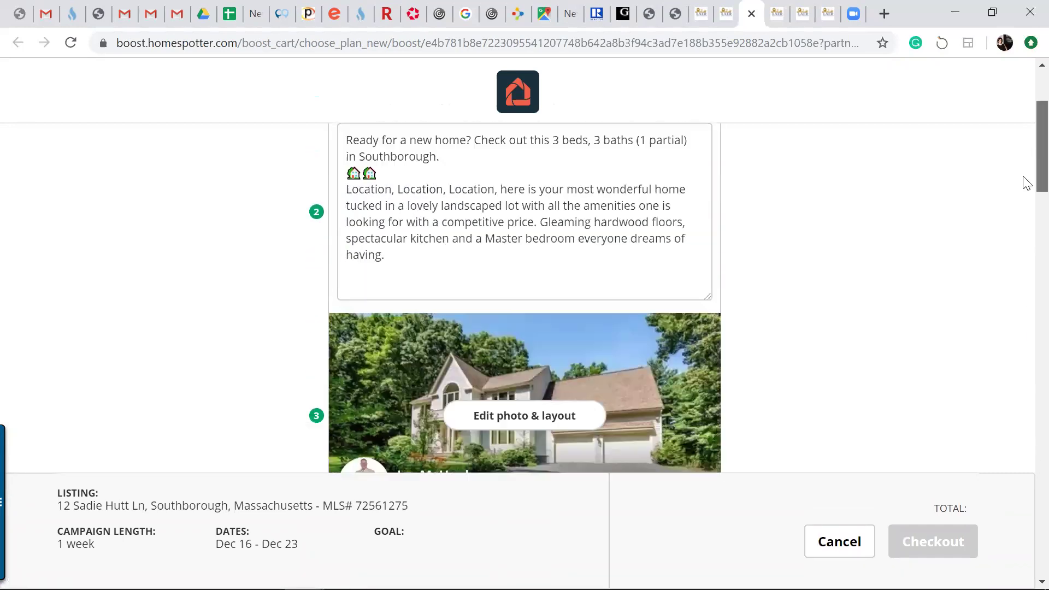
{"action": "scroll", "coordinate": [1026, 197], "scroll_direction": "down", "scroll_amount": 5}
{"action": "scroll", "coordinate": [1024, 224], "scroll_direction": "up", "scroll_amount": 2}
{"action": "scroll", "coordinate": [1026, 240], "scroll_direction": "down", "scroll_amount": 3}
{"action": "scroll", "coordinate": [1026, 242], "scroll_direction": "down", "scroll_amount": 3}
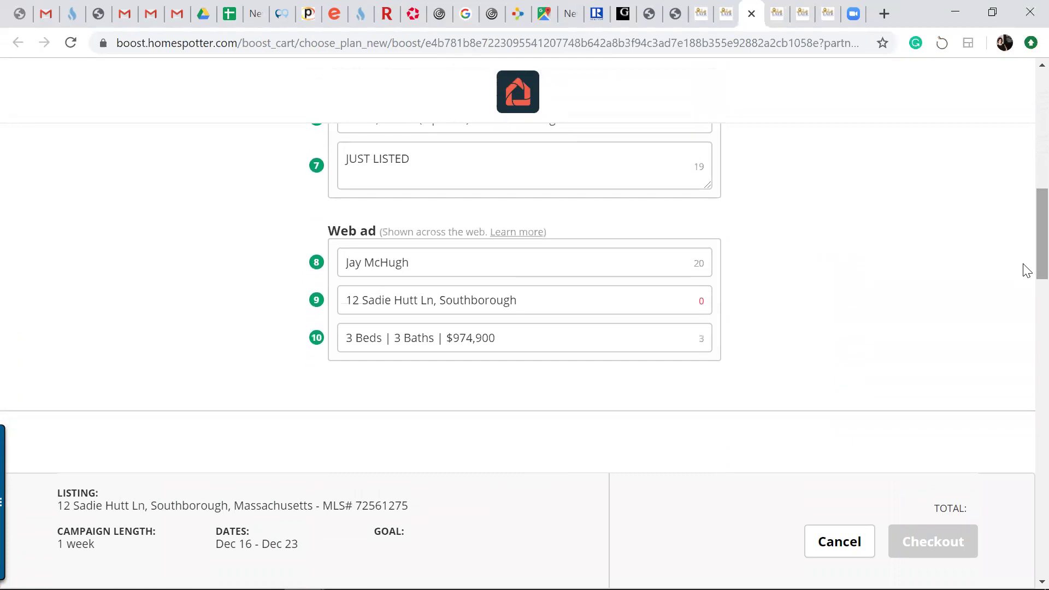
{"action": "scroll", "coordinate": [1026, 273], "scroll_direction": "down", "scroll_amount": 5}
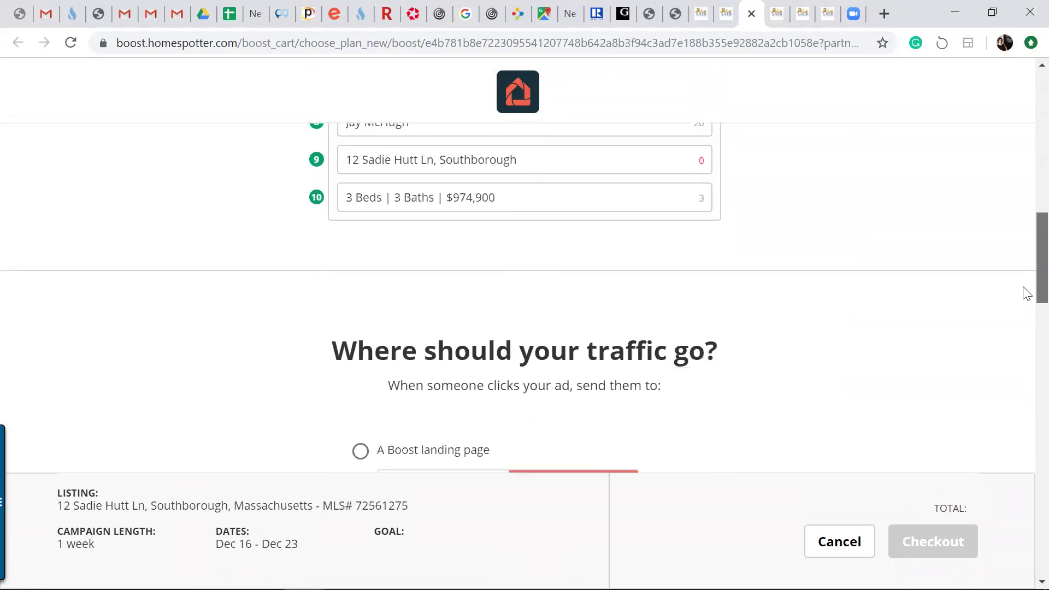
{"action": "scroll", "coordinate": [1025, 311], "scroll_direction": "down", "scroll_amount": 2}
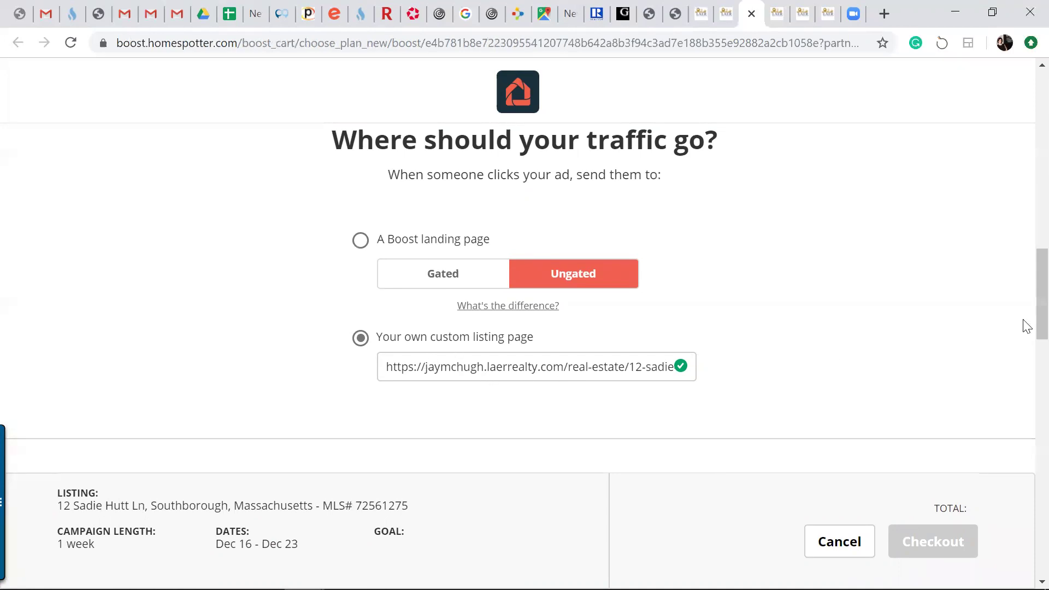
{"action": "scroll", "coordinate": [1025, 334], "scroll_direction": "down", "scroll_amount": 2}
{"action": "scroll", "coordinate": [1025, 349], "scroll_direction": "down", "scroll_amount": 12}
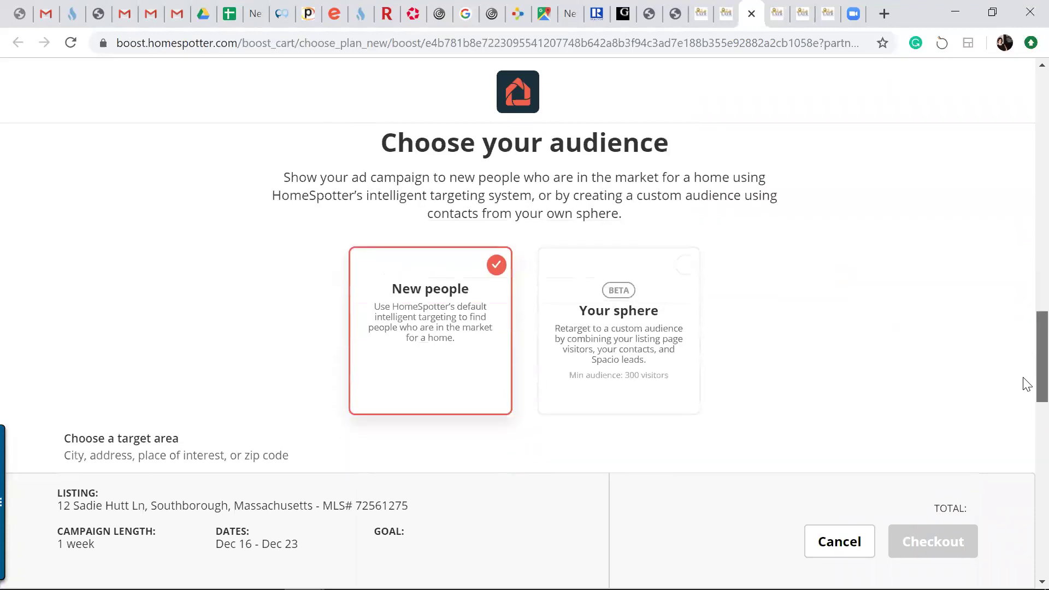
{"action": "scroll", "coordinate": [1026, 451], "scroll_direction": "down", "scroll_amount": 10}
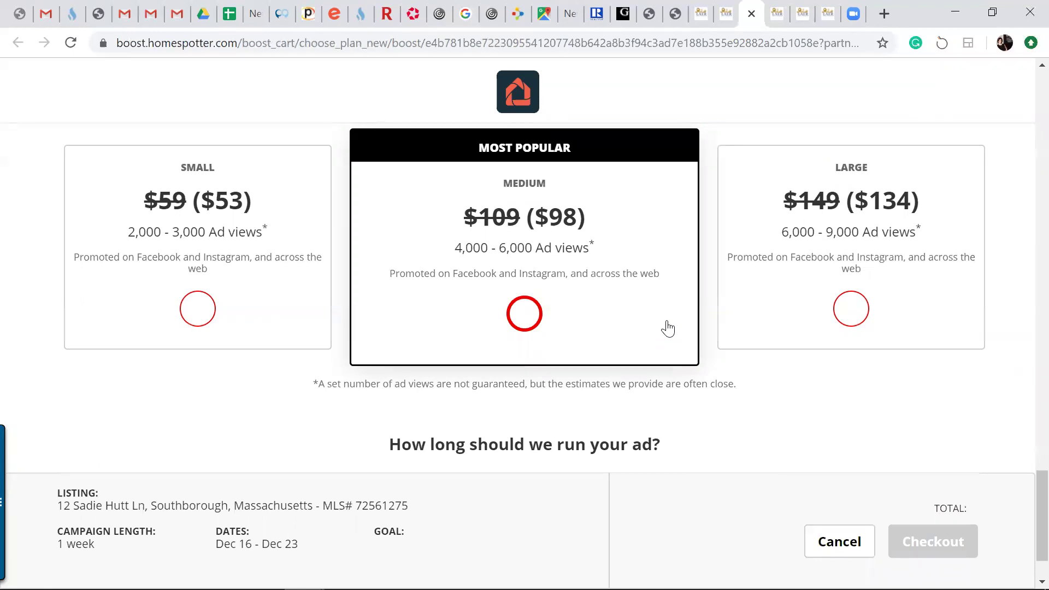
{"action": "left_click_drag", "start_coordinate": [1028, 512], "coordinate": [1025, 89]}
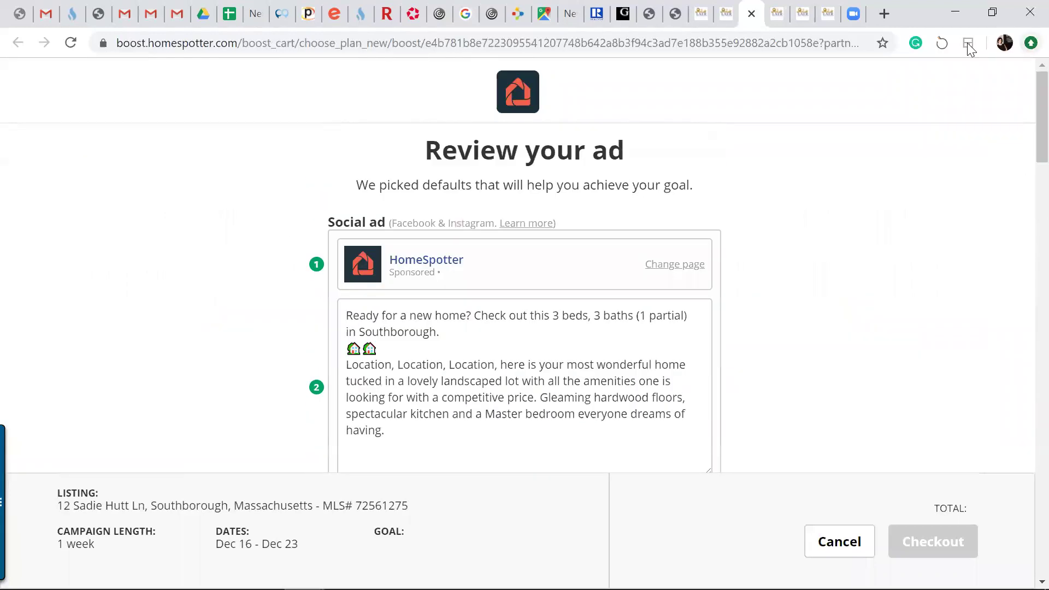
{"action": "left_click", "coordinate": [730, 14]}
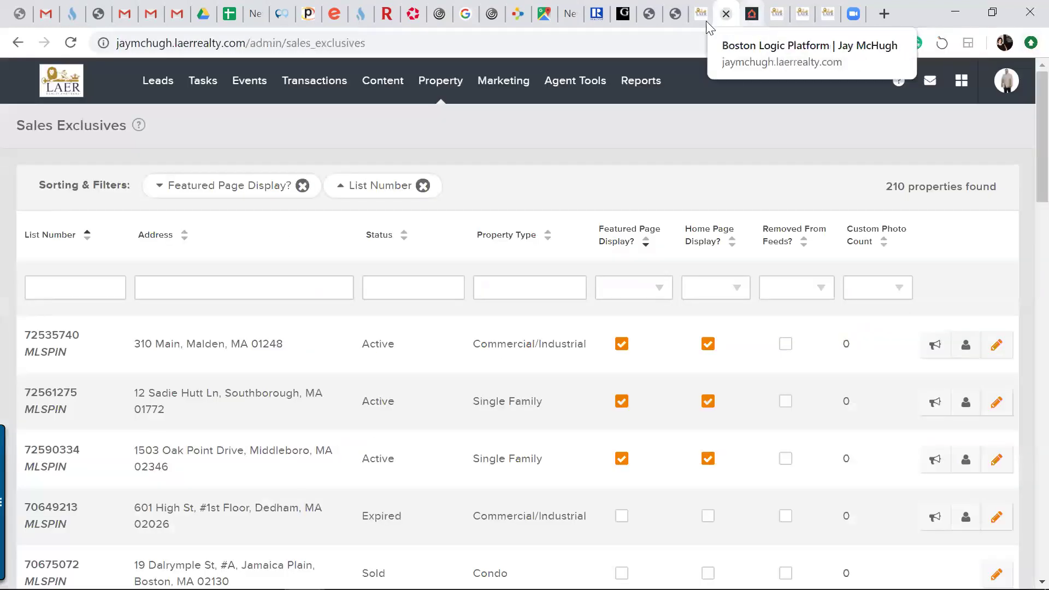
Switch to the iBremis site and open Lexington Market Research from the Market Research menu
{"action": "left_click", "coordinate": [775, 19]}
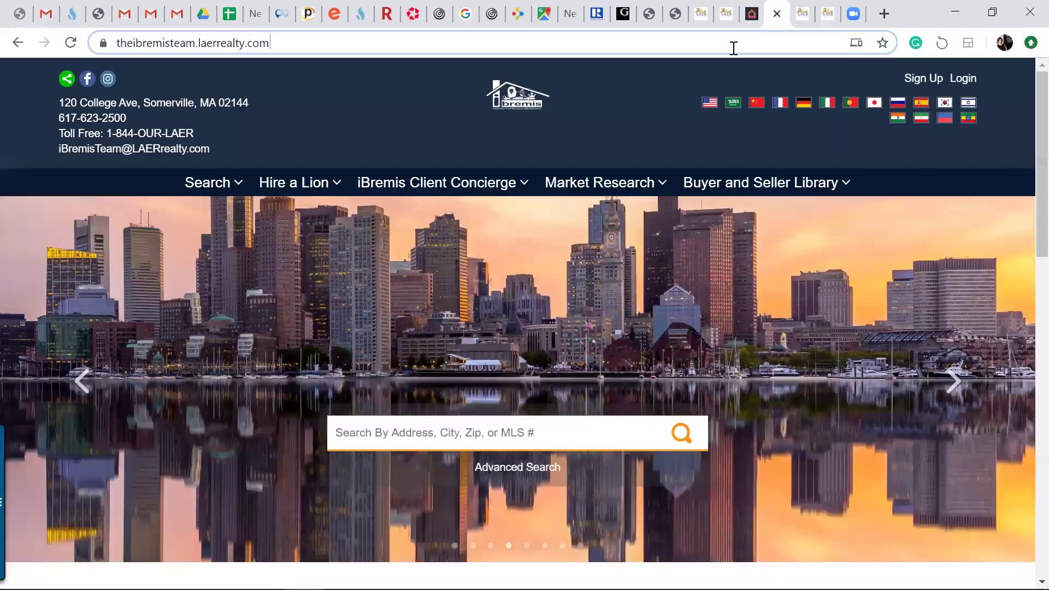
{"action": "left_click", "coordinate": [733, 48]}
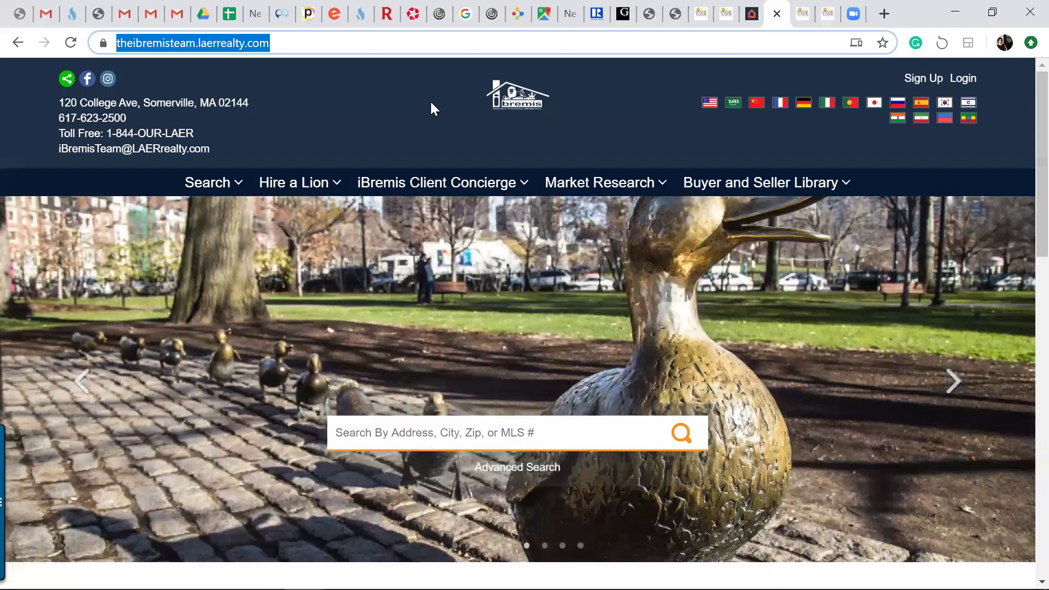
{"action": "mouse_move", "coordinate": [743, 186]}
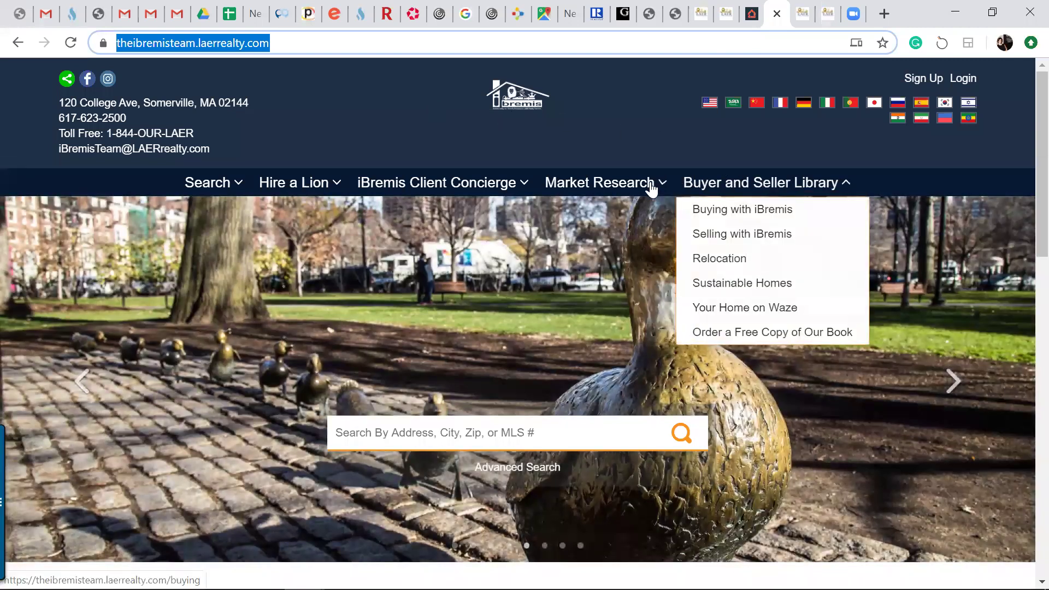
{"action": "mouse_move", "coordinate": [650, 187]}
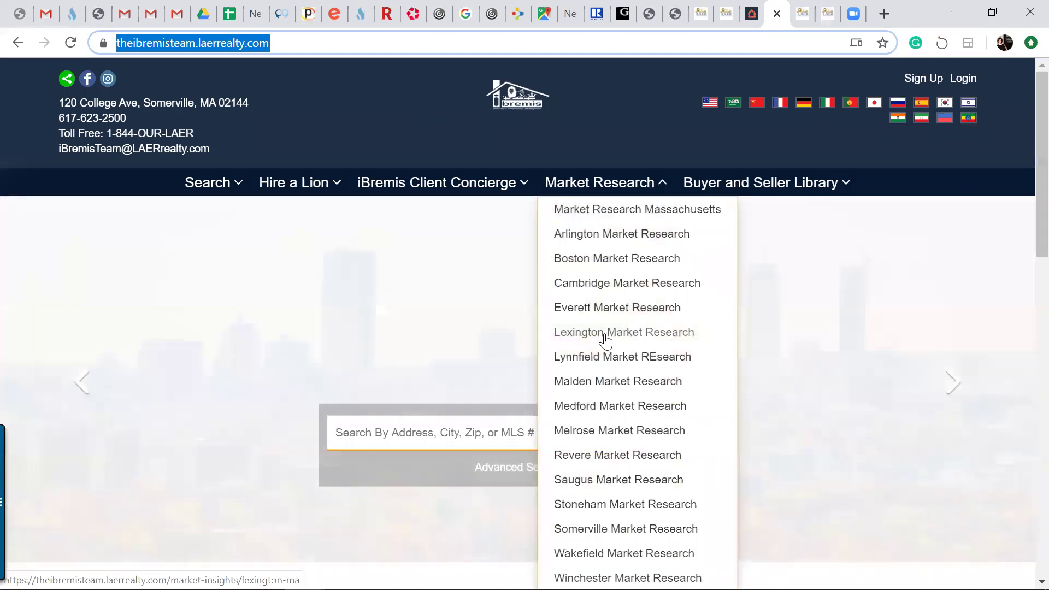
{"action": "right_click", "coordinate": [606, 335]}
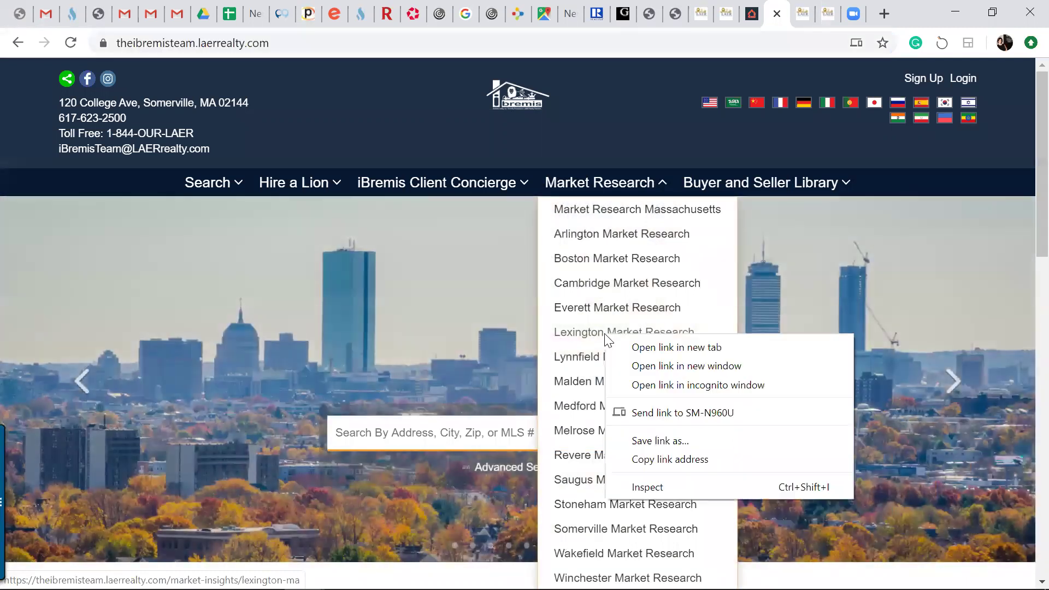
{"action": "left_click", "coordinate": [606, 338]}
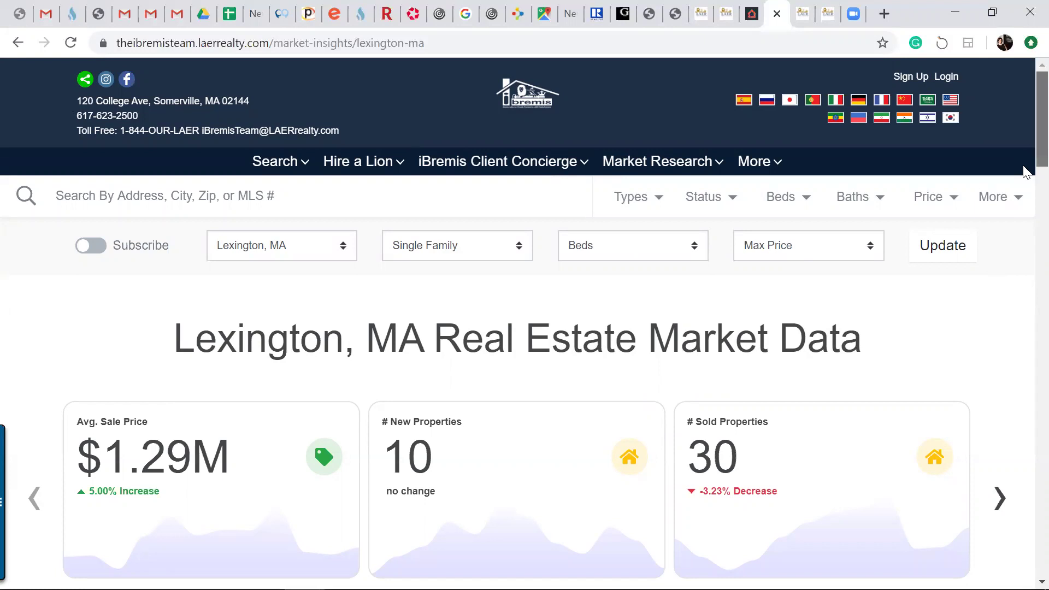
Scroll Lexington's single-family stats: $1.29M average sale price, 10 new, 30 sold
{"action": "scroll", "coordinate": [1026, 173], "scroll_direction": "down", "scroll_amount": 1}
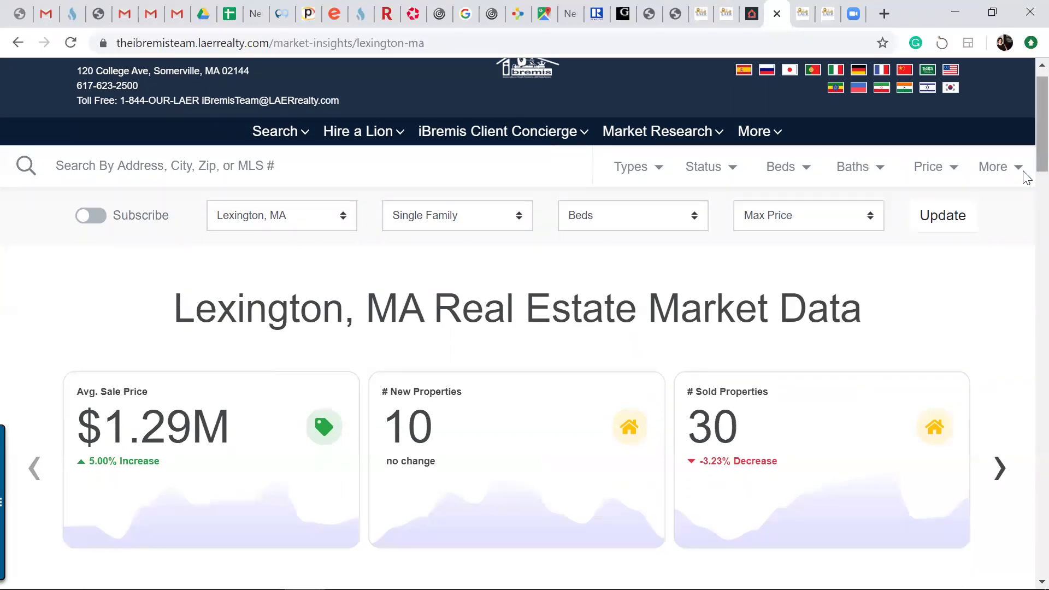
{"action": "scroll", "coordinate": [1026, 188], "scroll_direction": "down", "scroll_amount": 5}
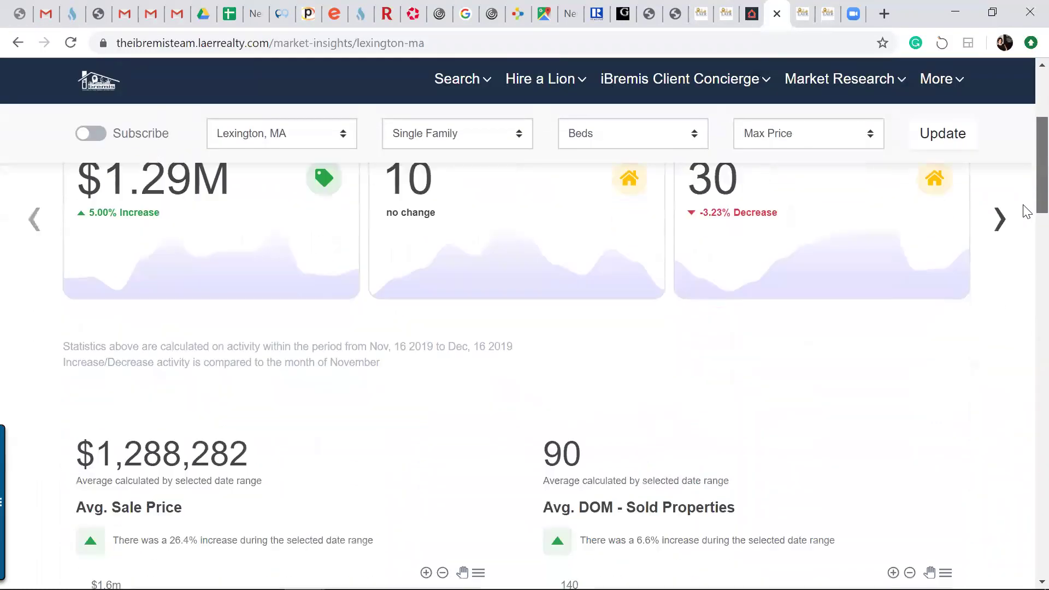
{"action": "scroll", "coordinate": [1027, 214], "scroll_direction": "down", "scroll_amount": 3}
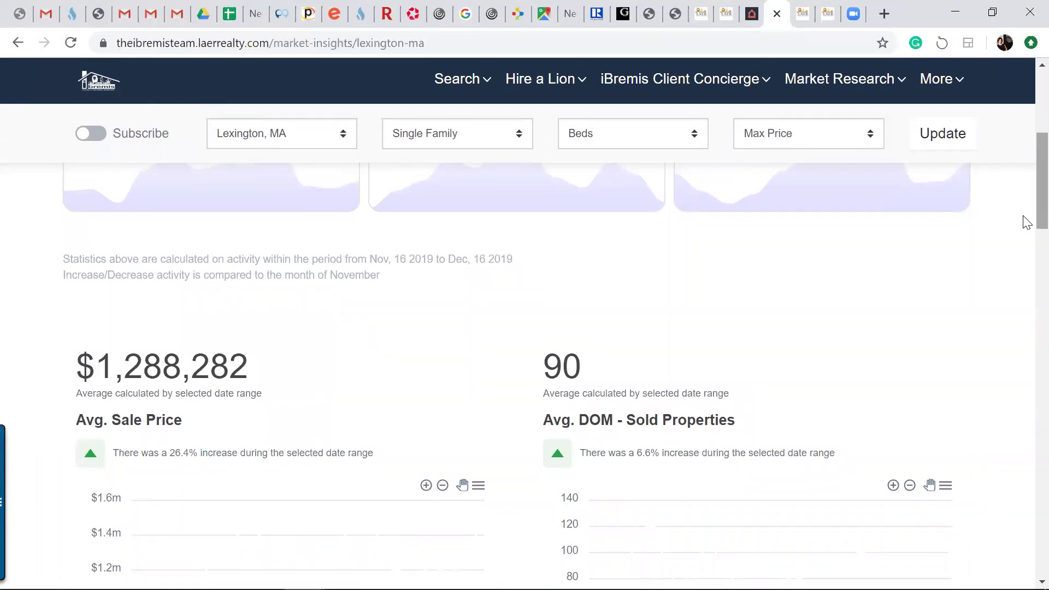
{"action": "scroll", "coordinate": [1026, 222], "scroll_direction": "down", "scroll_amount": 15}
{"action": "scroll", "coordinate": [1024, 327], "scroll_direction": "up", "scroll_amount": 5}
{"action": "scroll", "coordinate": [1026, 295], "scroll_direction": "up", "scroll_amount": 12}
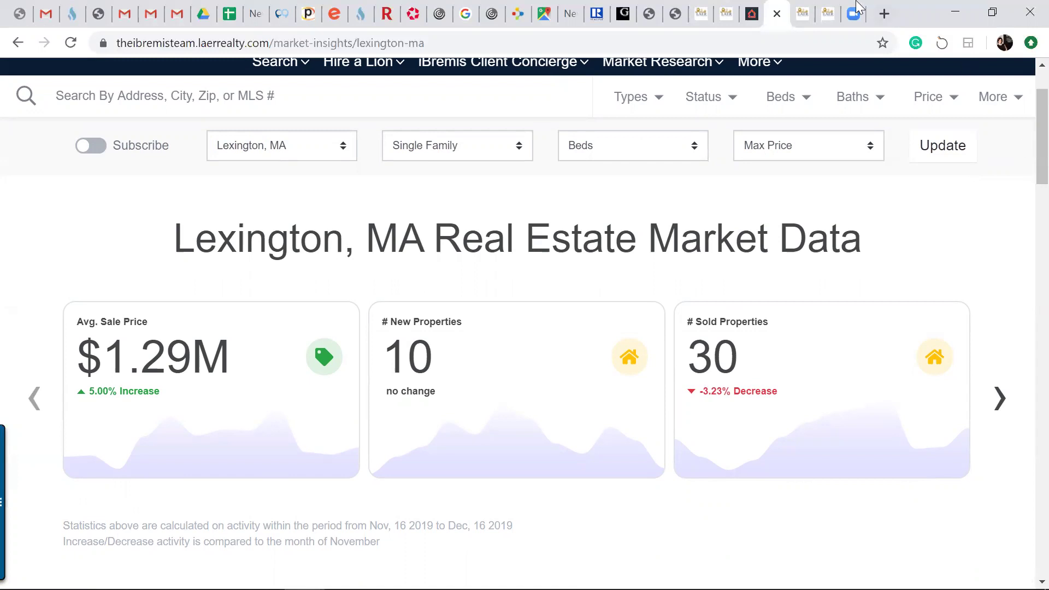
Return to the Boston Logic admin tab and open Property > Sales Search
{"action": "left_click", "coordinate": [731, 21]}
{"action": "mouse_move", "coordinate": [204, 87]}
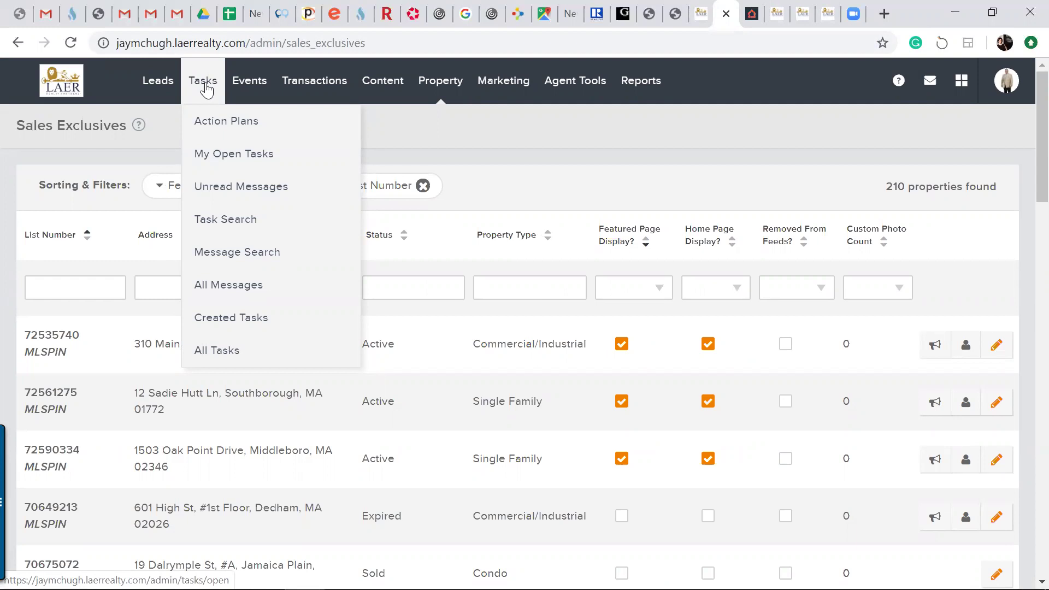
{"action": "mouse_move", "coordinate": [398, 93]}
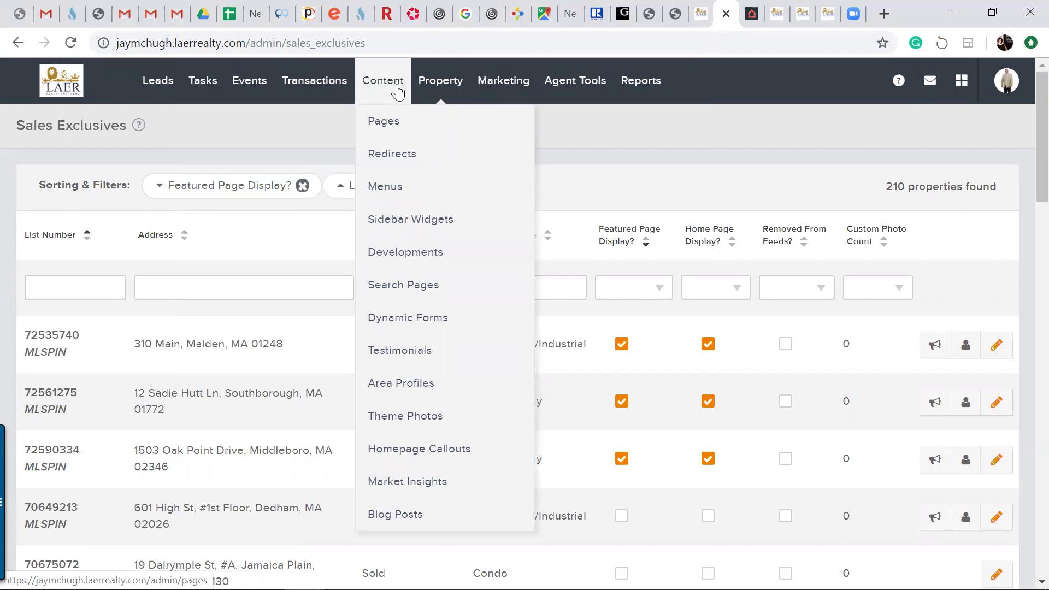
{"action": "mouse_move", "coordinate": [432, 90]}
{"action": "left_click", "coordinate": [435, 149]}
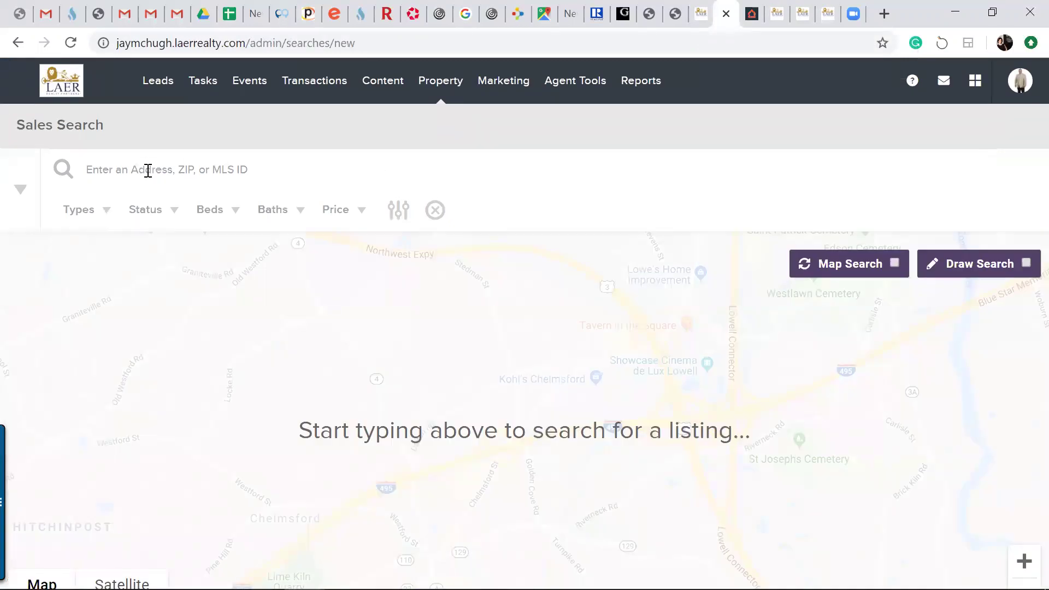
{"action": "left_click", "coordinate": [121, 171]}
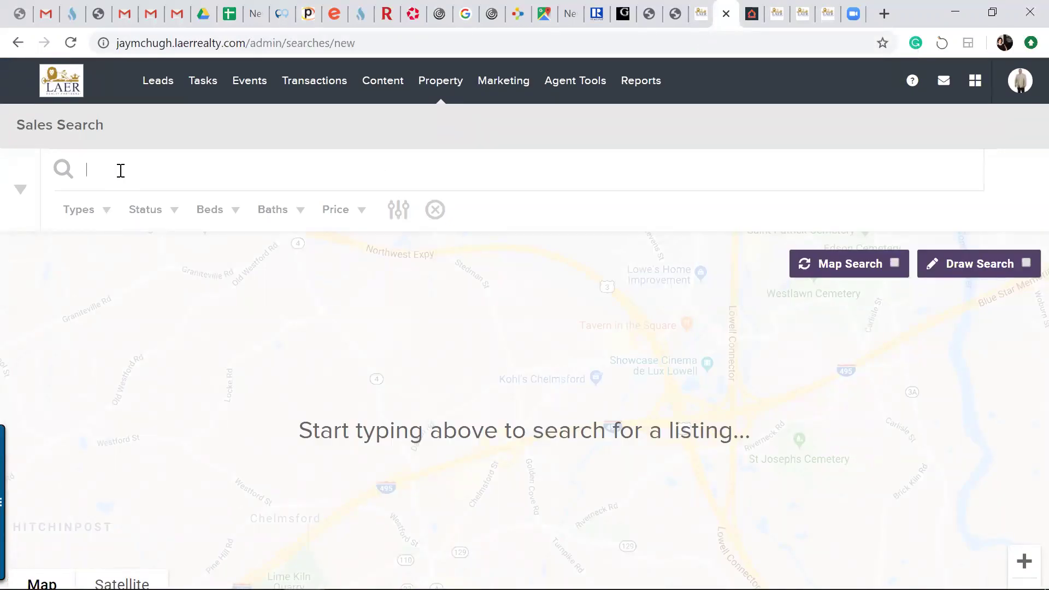
{"action": "type", "text": "Westford"}
{"action": "key", "text": "Return"}
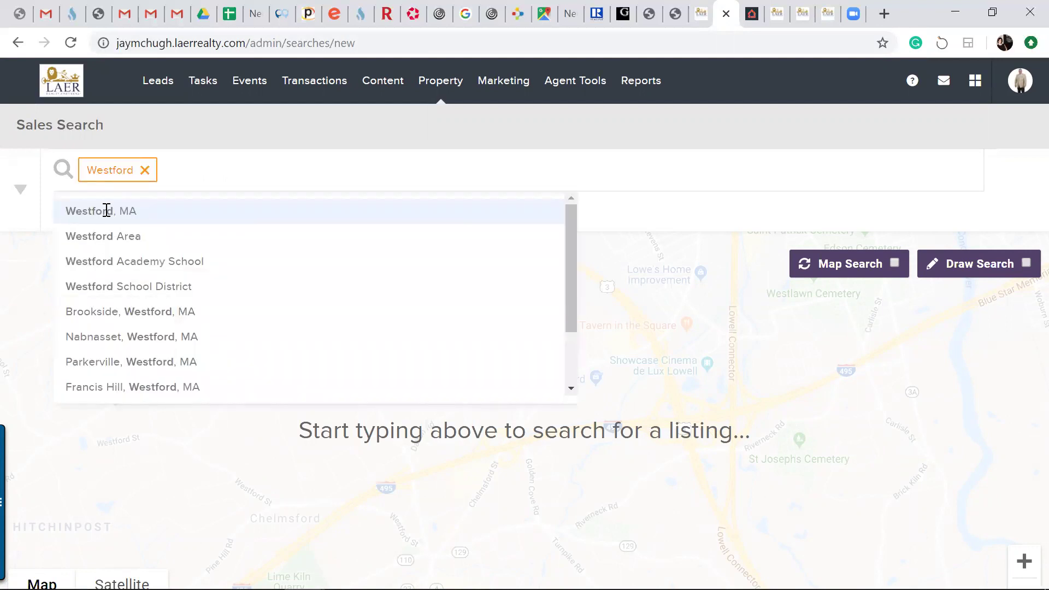
{"action": "left_click", "coordinate": [106, 211]}
{"action": "left_click", "coordinate": [145, 175]}
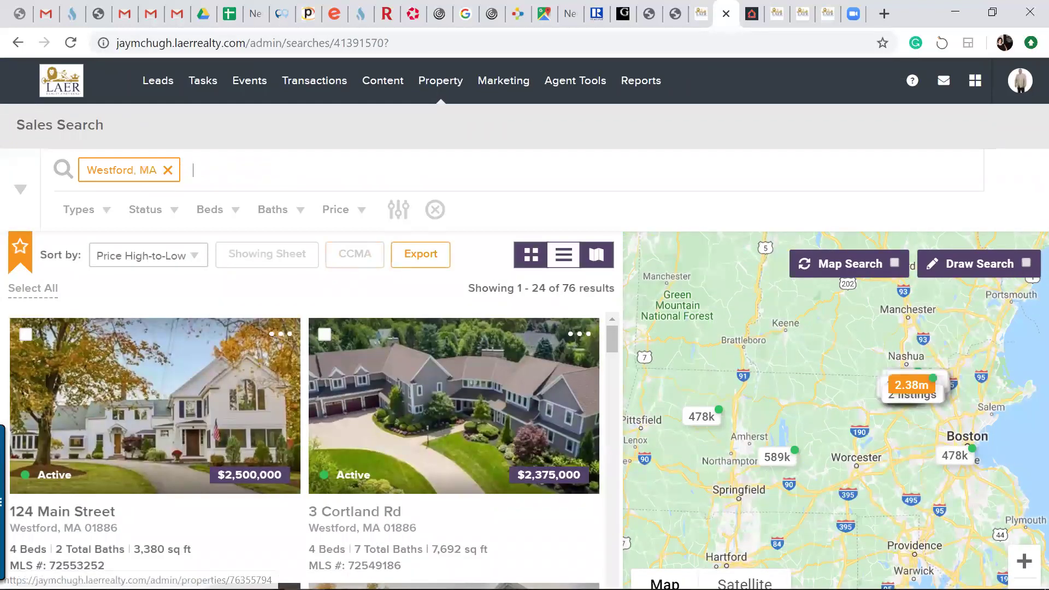
{"action": "left_click", "coordinate": [214, 448]}
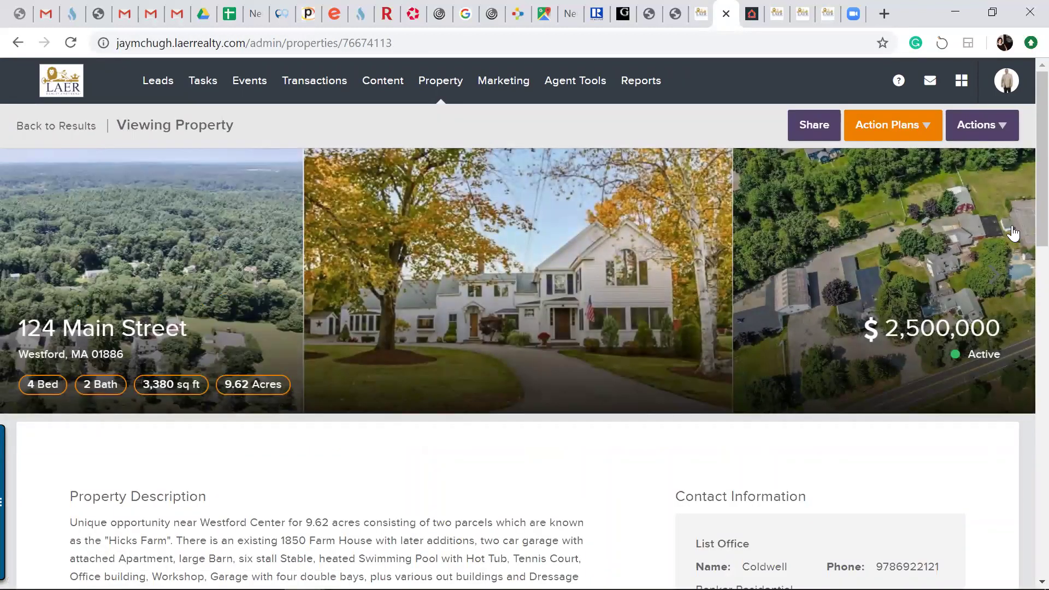
{"action": "left_click_drag", "start_coordinate": [1041, 218], "coordinate": [1024, 279]}
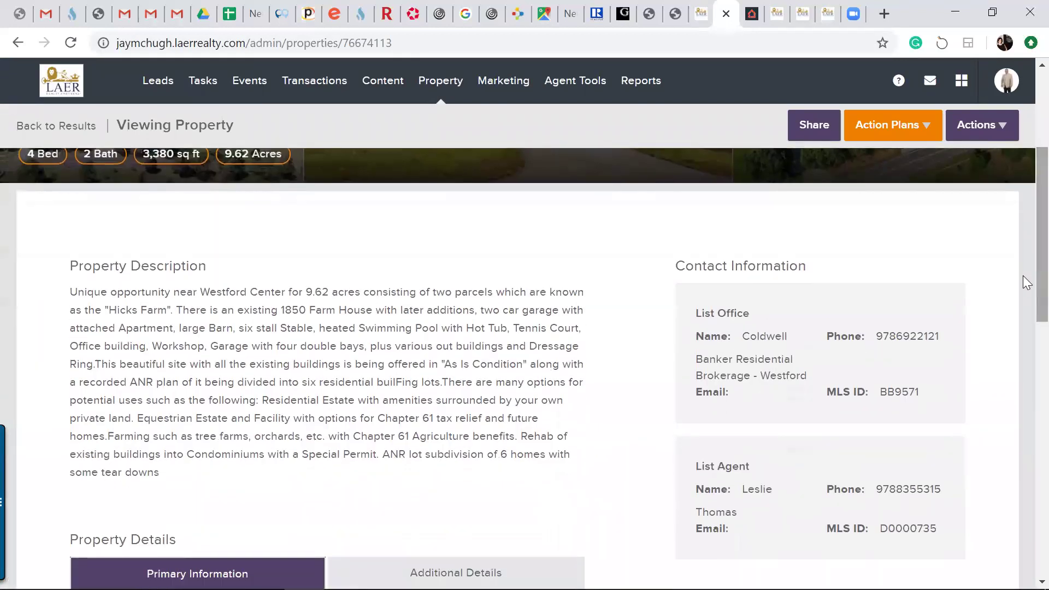
{"action": "left_click", "coordinate": [1001, 131]}
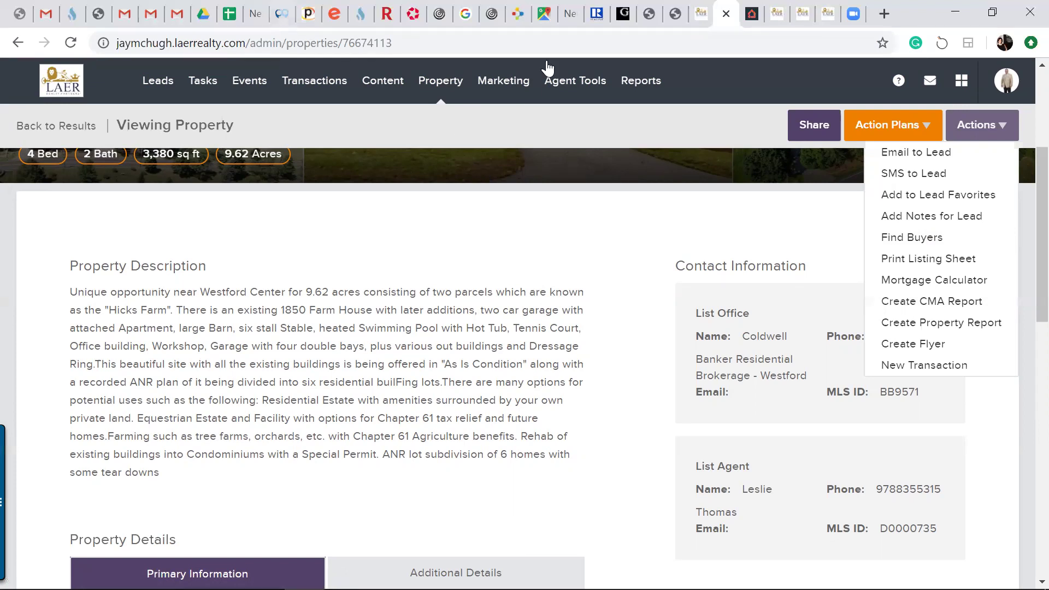
{"action": "left_click", "coordinate": [828, 14]}
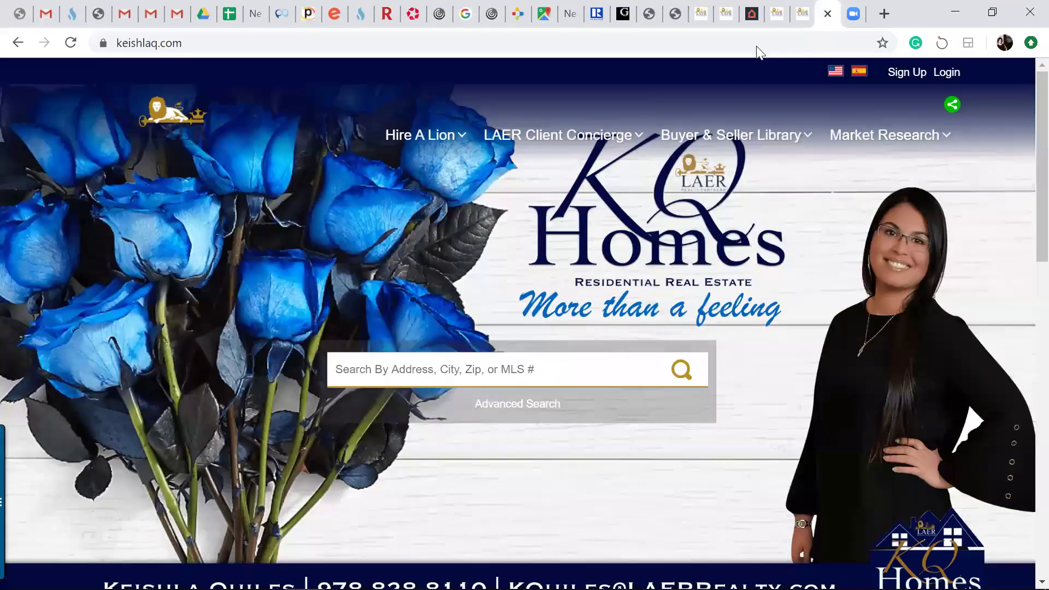
Load laeruniversity.com in this tab in place of the KQ Homes site
{"action": "left_click", "coordinate": [702, 44]}
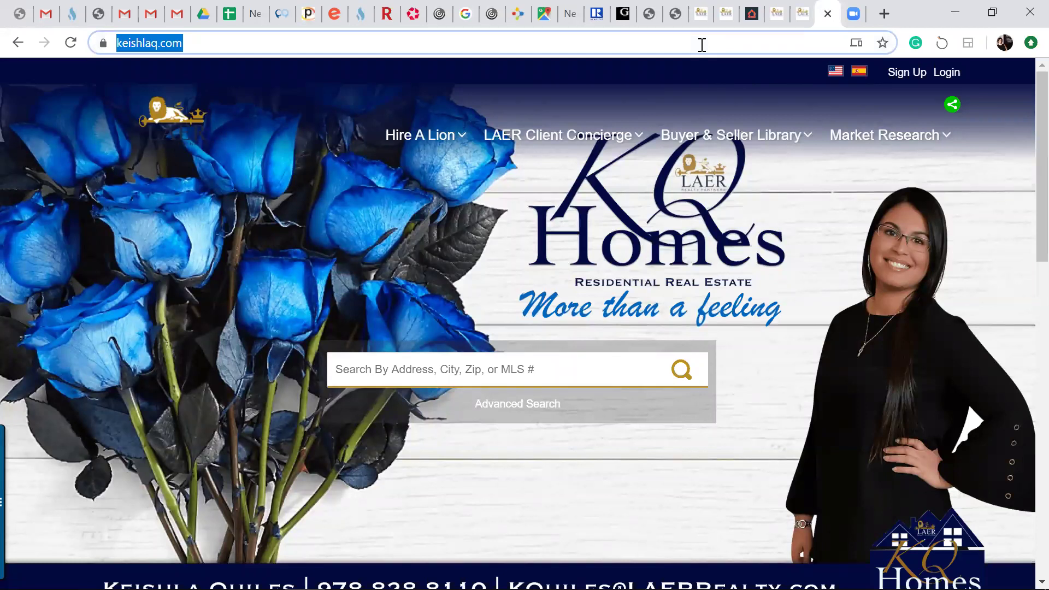
{"action": "type", "text": "laer"}
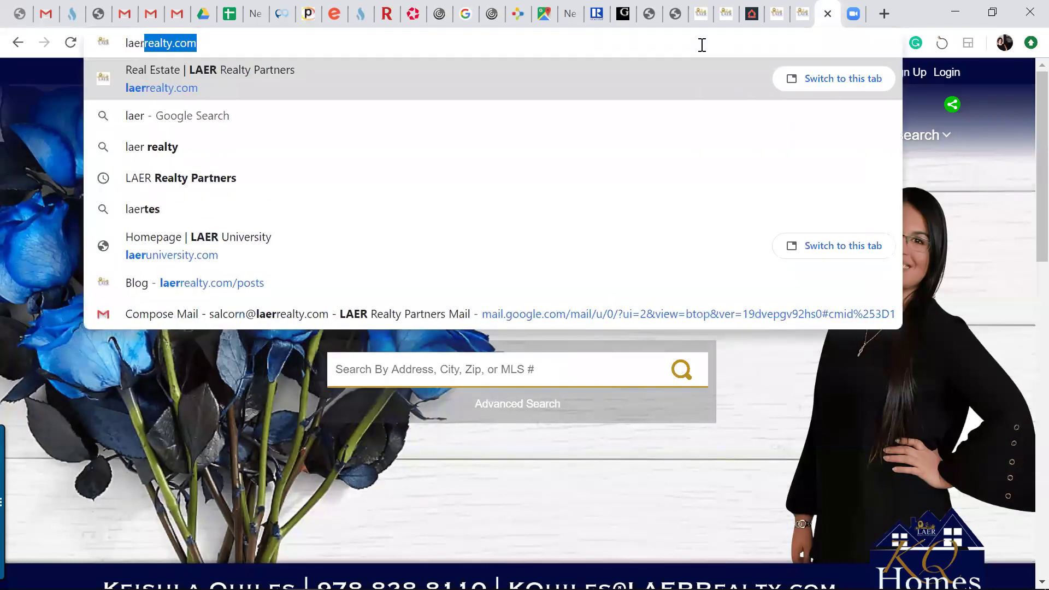
{"action": "type", "text": "univer"}
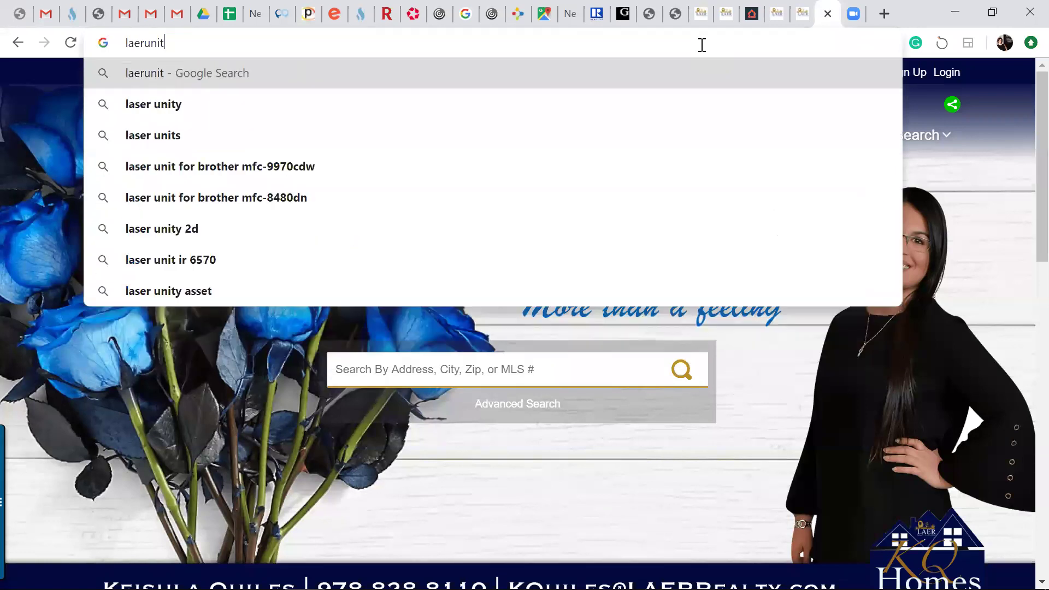
{"action": "type", "text": "sity.c"}
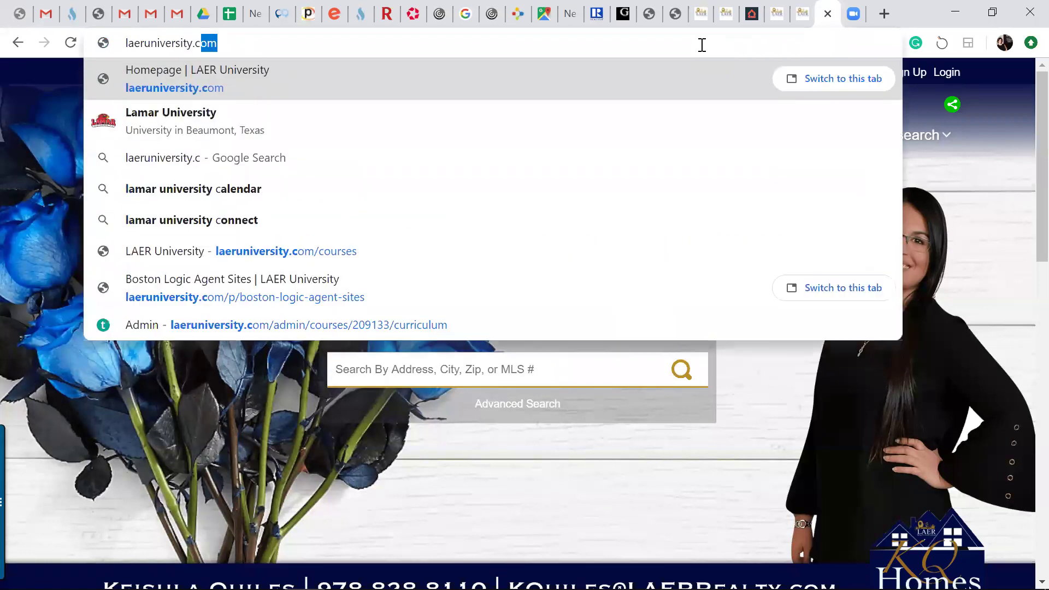
{"action": "type", "text": "om"}
{"action": "key", "text": "Return"}
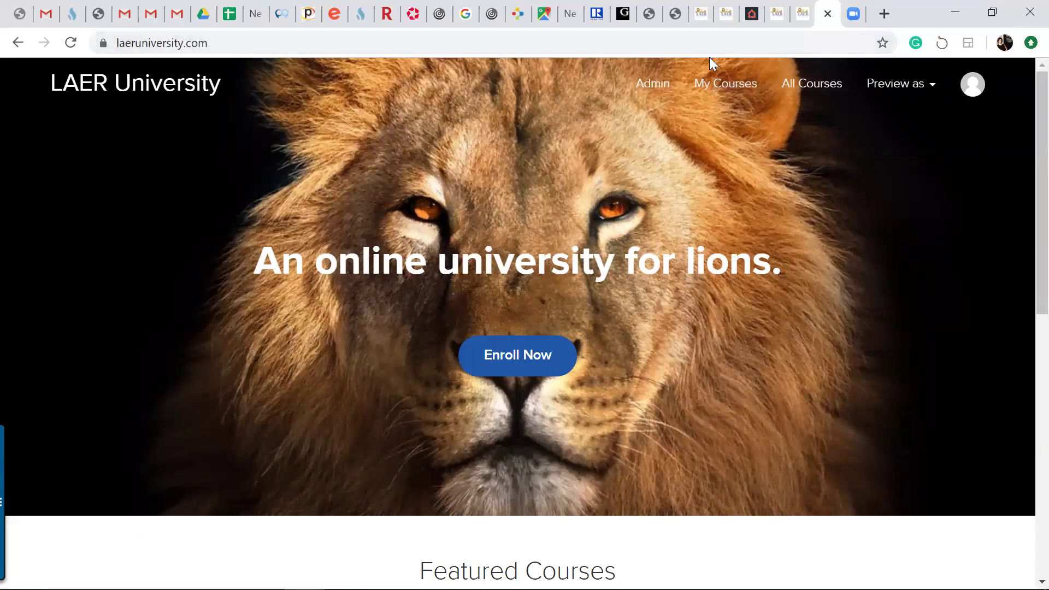
Browse The Results Realtors and iBremis Team tabs, moving iBremis back from market data to its home page
{"action": "left_click", "coordinate": [801, 25]}
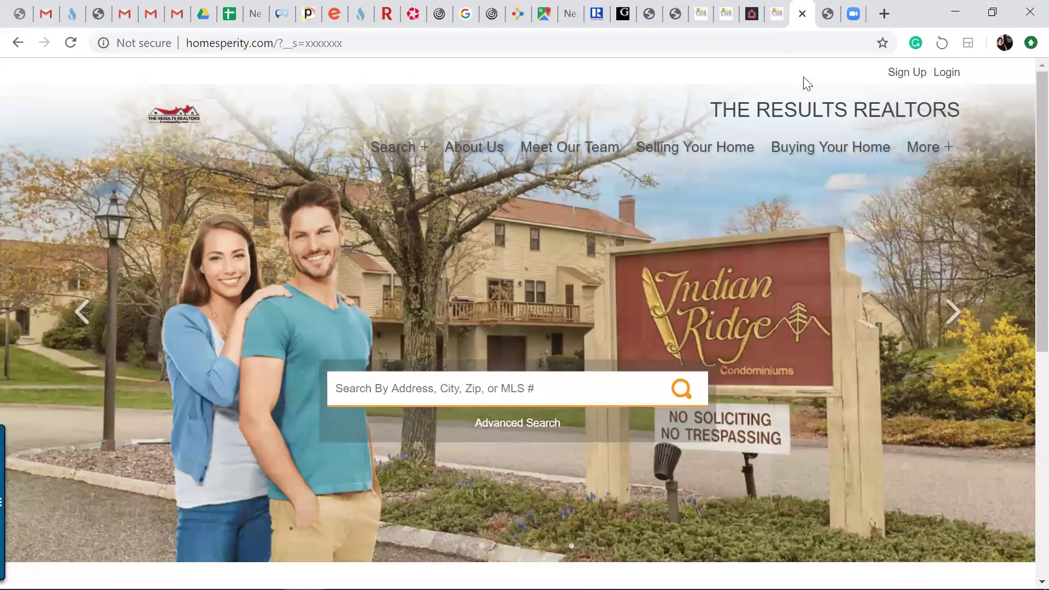
{"action": "left_click", "coordinate": [777, 20]}
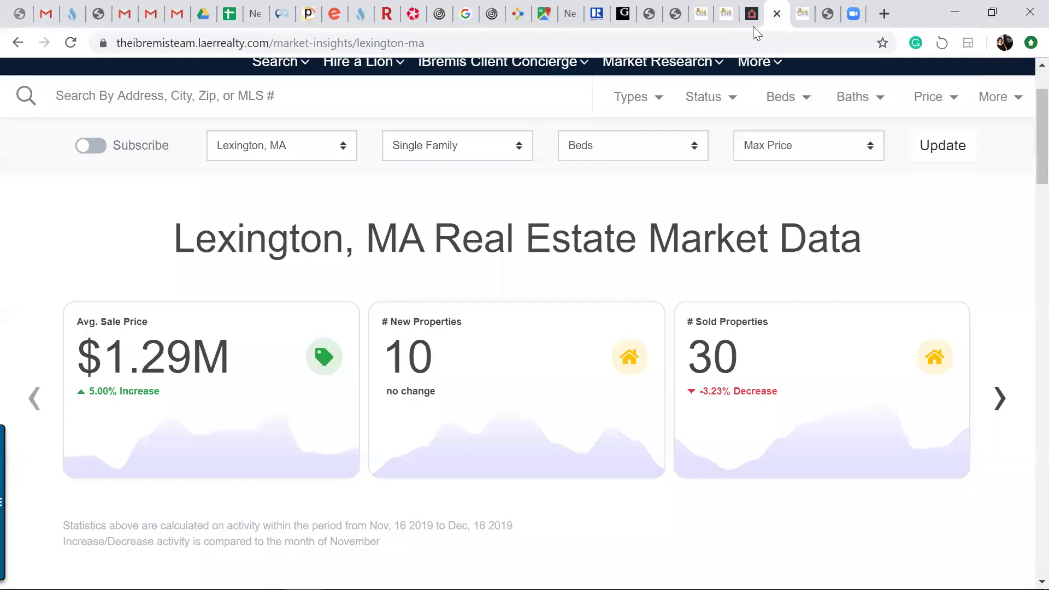
{"action": "left_click", "coordinate": [16, 46]}
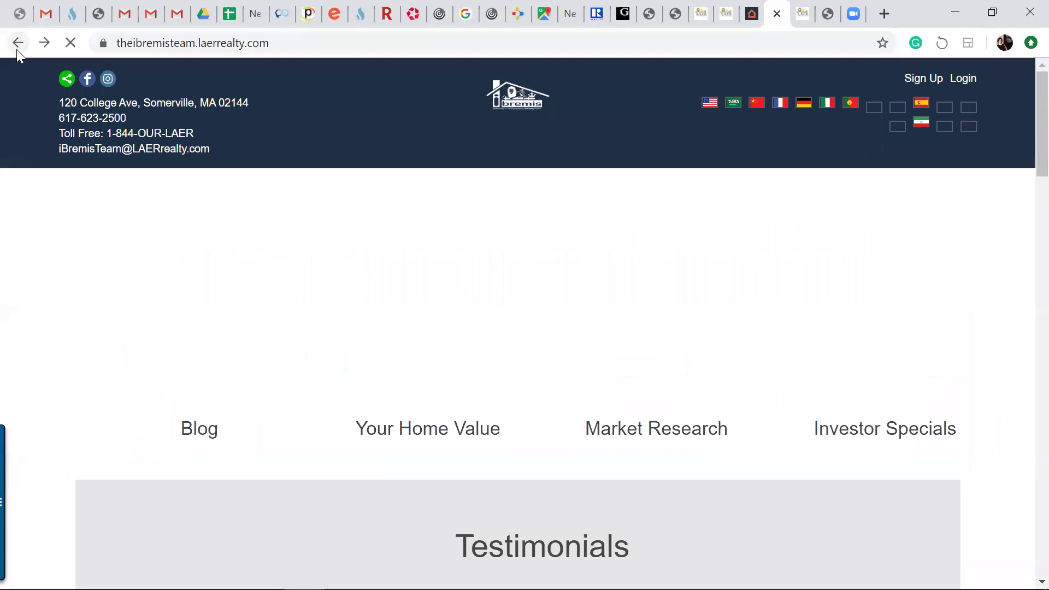
{"action": "mouse_move", "coordinate": [676, 196]}
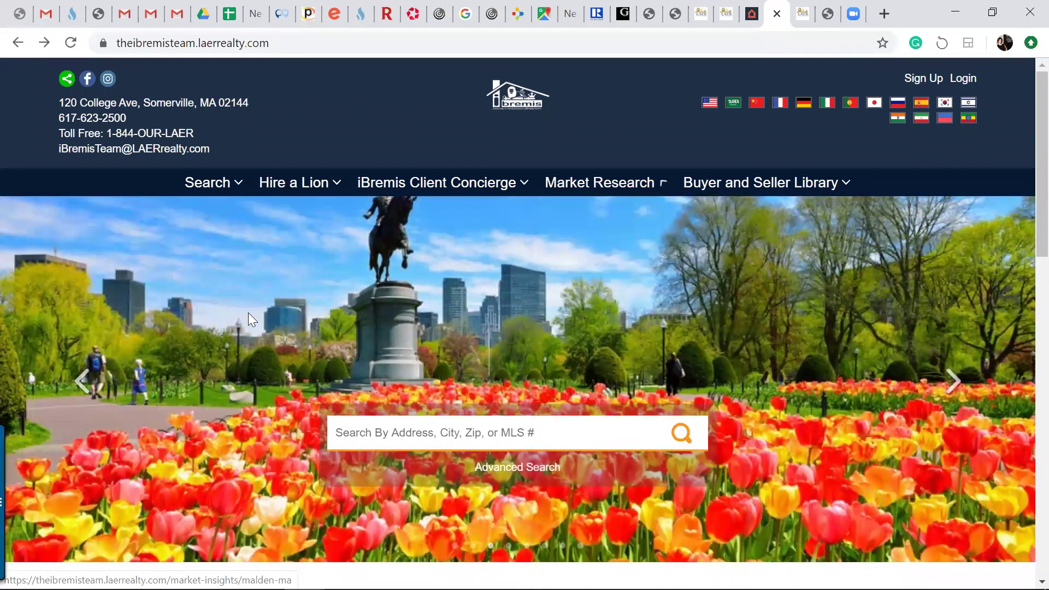
{"action": "mouse_move", "coordinate": [446, 190]}
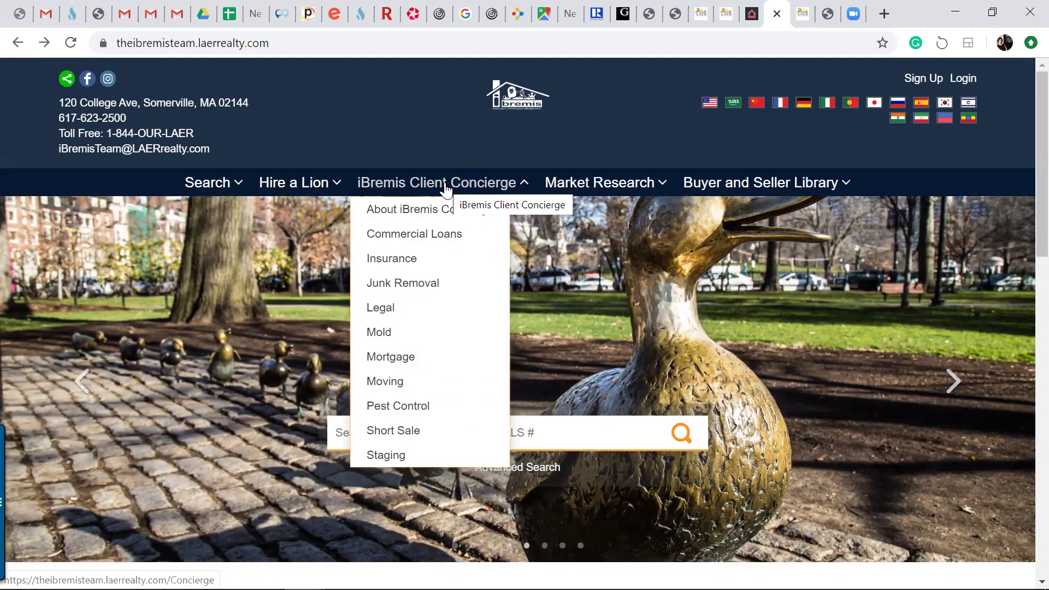
{"action": "left_click", "coordinate": [805, 22]}
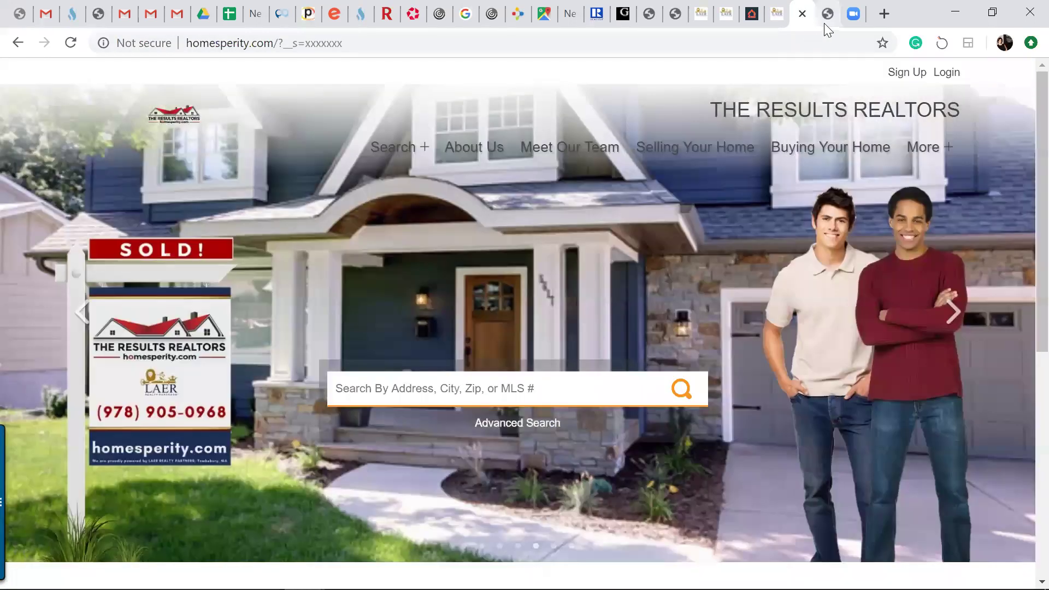
{"action": "left_click", "coordinate": [826, 20]}
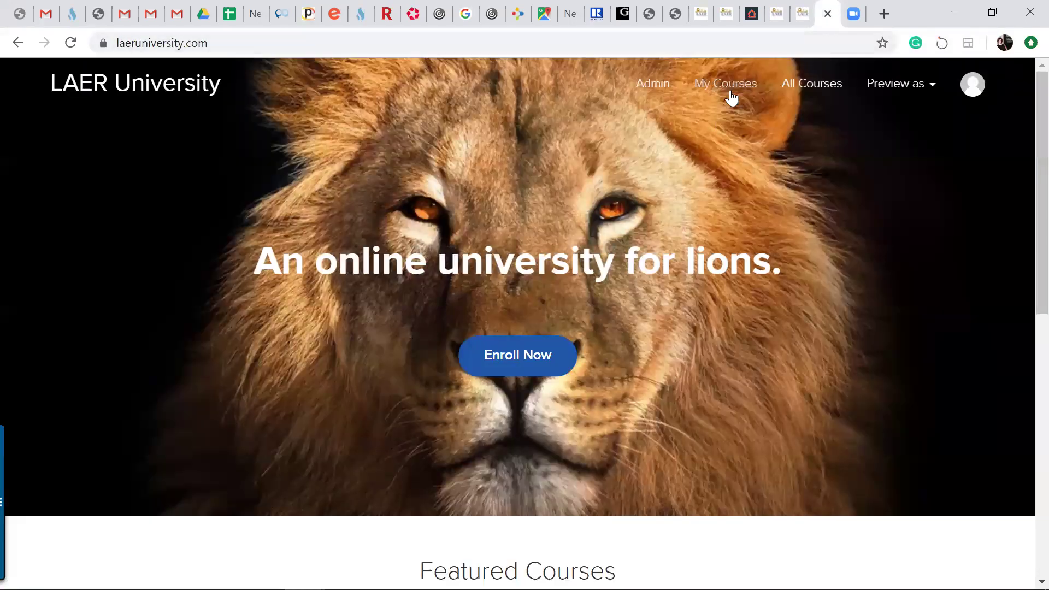
Open the Boston Logic Agent Sites card in LAER University's Featured Courses section
{"action": "scroll", "coordinate": [1024, 216], "scroll_direction": "down", "scroll_amount": 6}
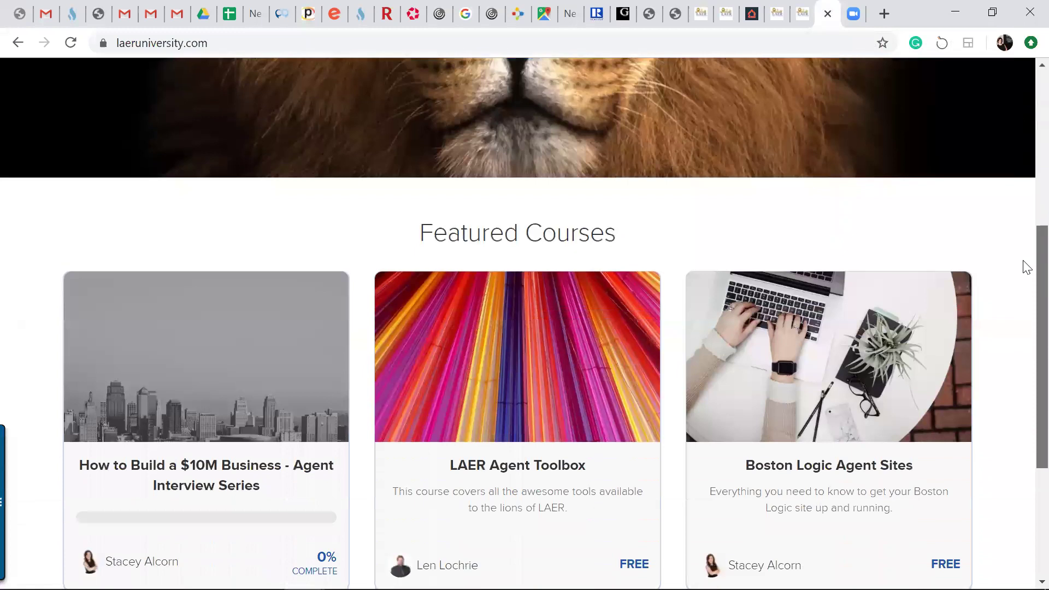
{"action": "scroll", "coordinate": [1026, 284], "scroll_direction": "down", "scroll_amount": 3}
{"action": "scroll", "coordinate": [1024, 344], "scroll_direction": "up", "scroll_amount": 3}
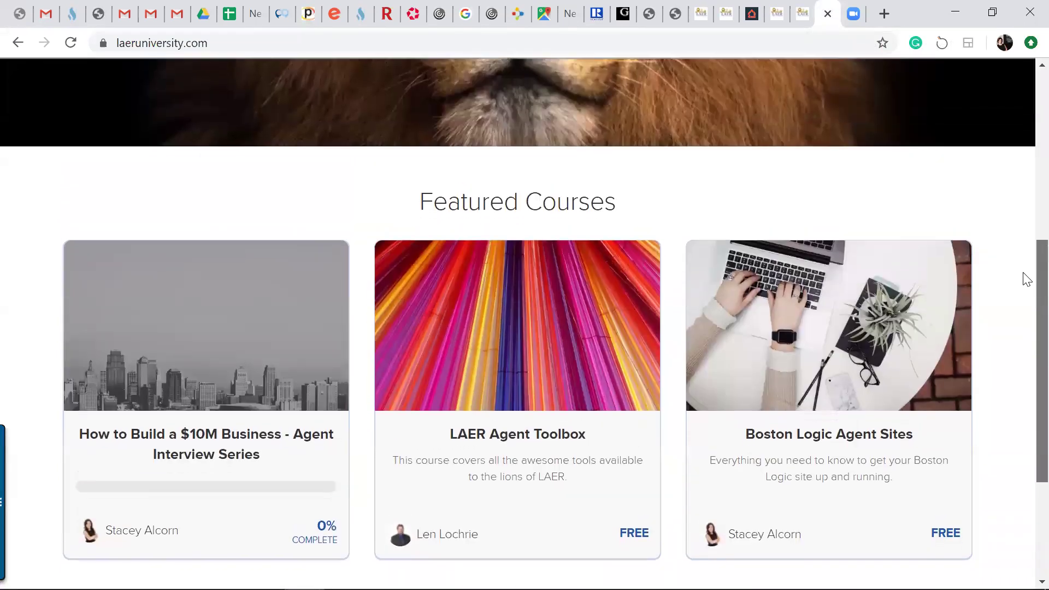
{"action": "scroll", "coordinate": [1026, 279], "scroll_direction": "down", "scroll_amount": 1}
{"action": "left_click", "coordinate": [871, 377]}
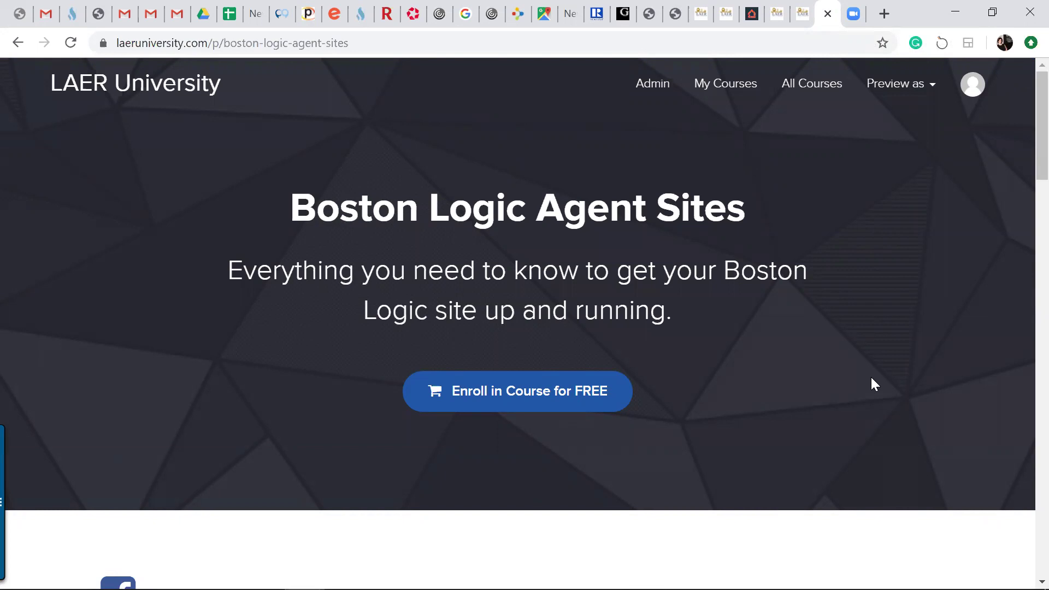
{"action": "left_click_drag", "start_coordinate": [1041, 167], "coordinate": [1026, 405]}
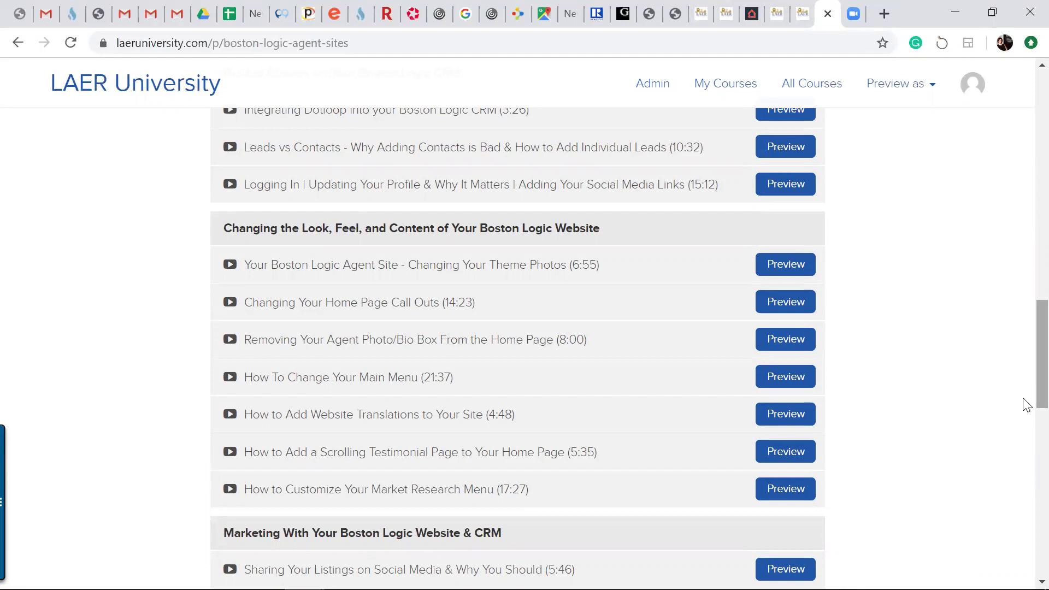
{"action": "scroll", "coordinate": [1025, 382], "scroll_direction": "up", "scroll_amount": 2}
{"action": "scroll", "coordinate": [1027, 373], "scroll_direction": "down", "scroll_amount": 1}
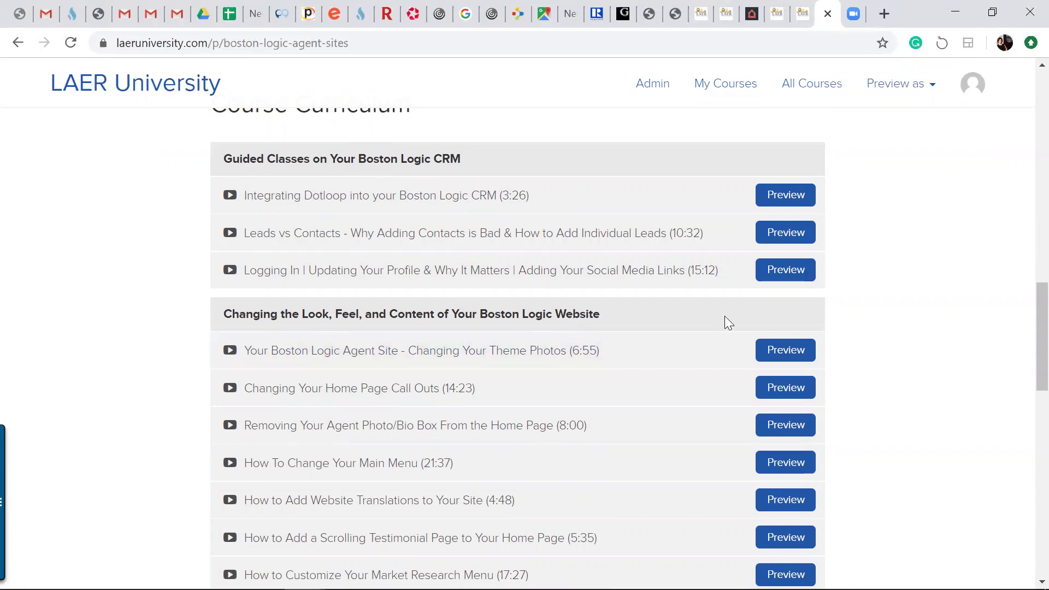
{"action": "left_click_drag", "start_coordinate": [1028, 341], "coordinate": [1028, 385]}
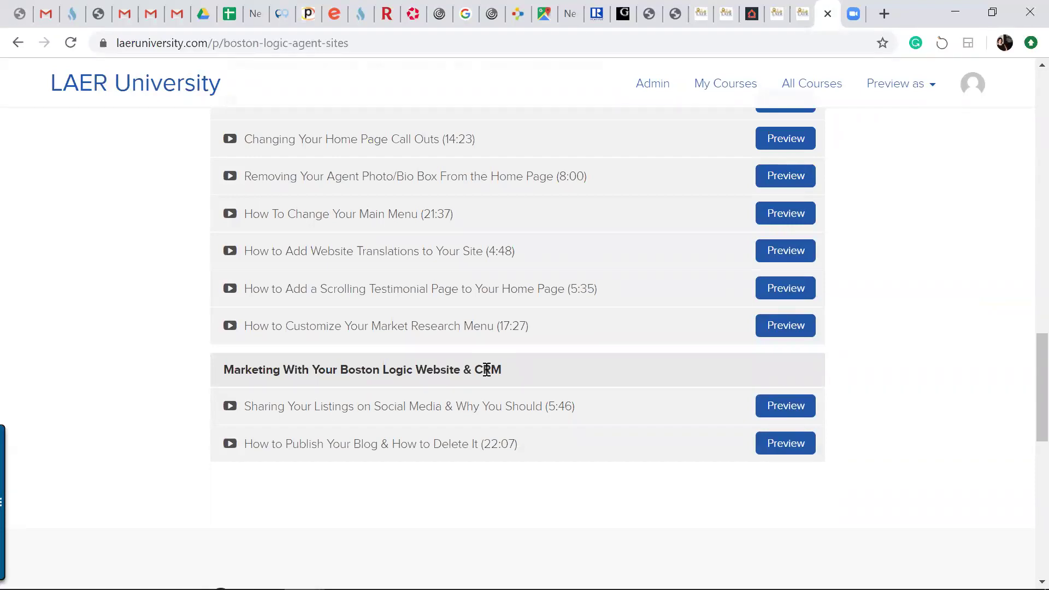
{"action": "left_click_drag", "start_coordinate": [1023, 419], "coordinate": [1025, 255]}
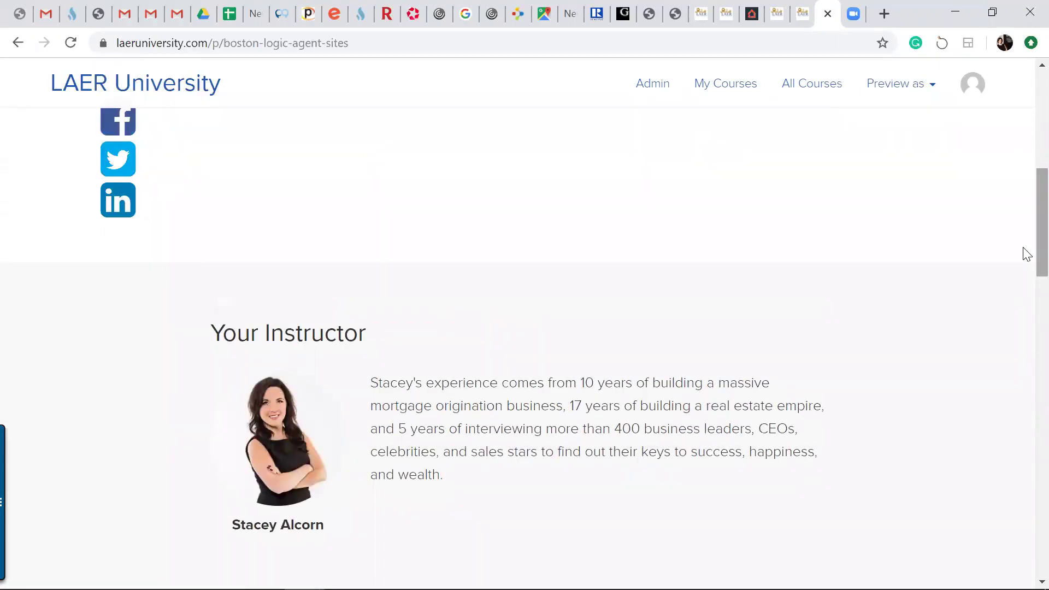